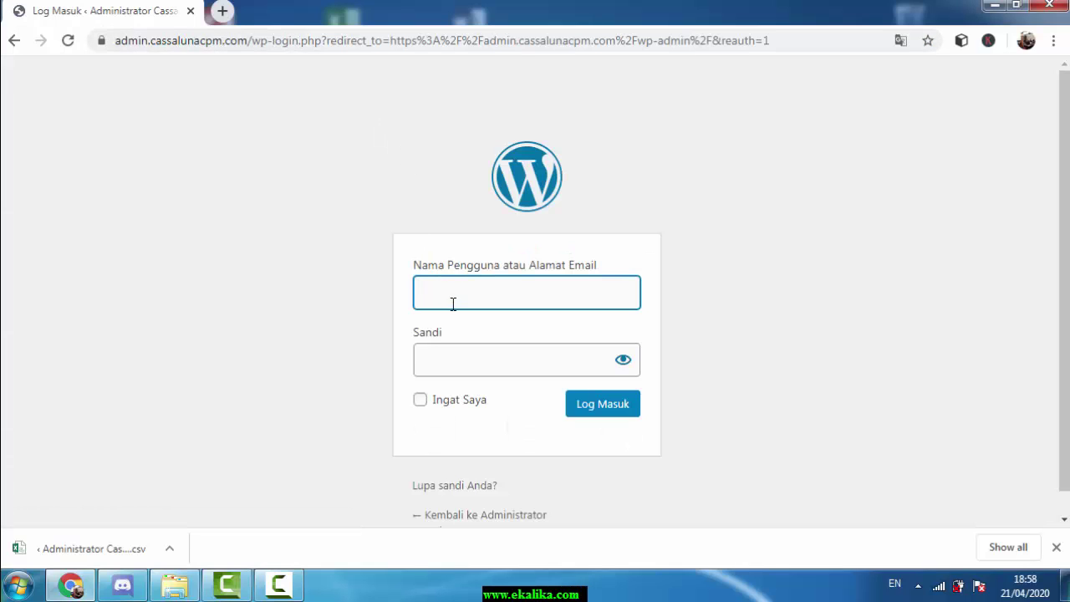
Log in with the saved admin username to reach the Dasbor dashboard
click(468, 288)
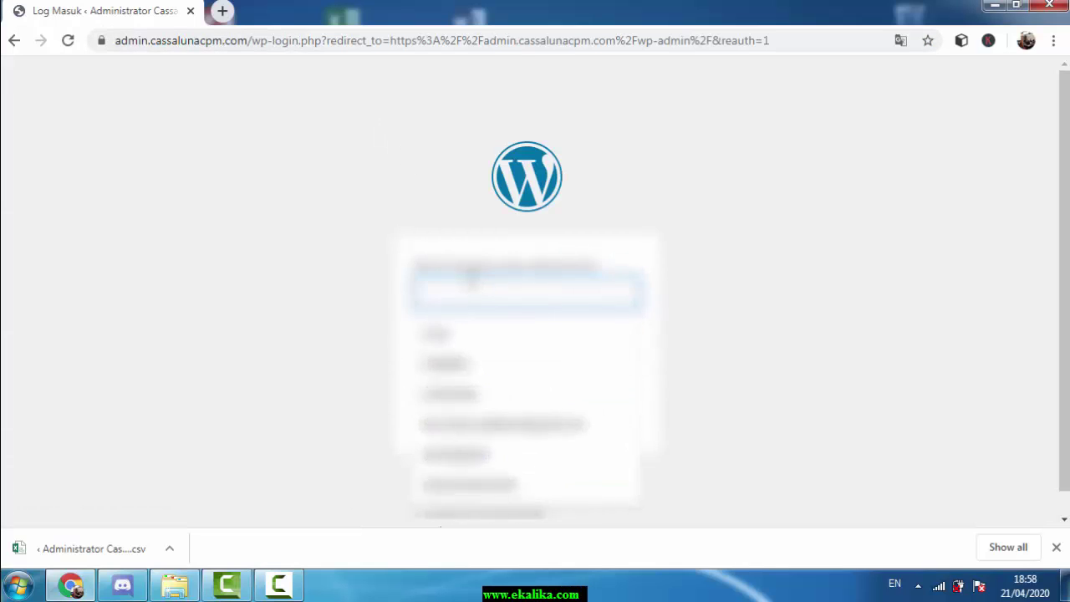
text(admin)
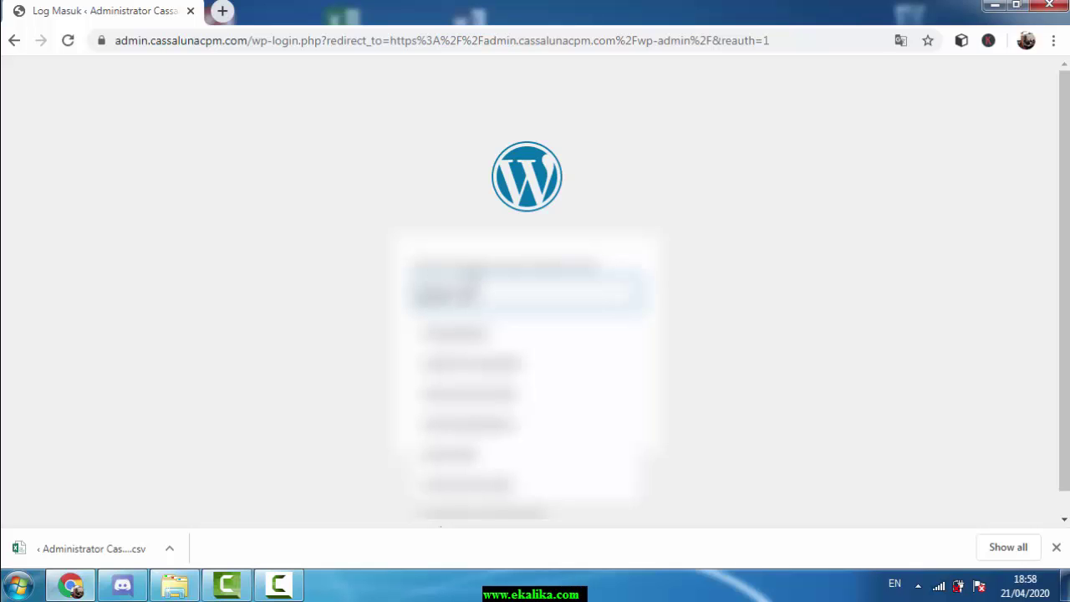
key(Return)
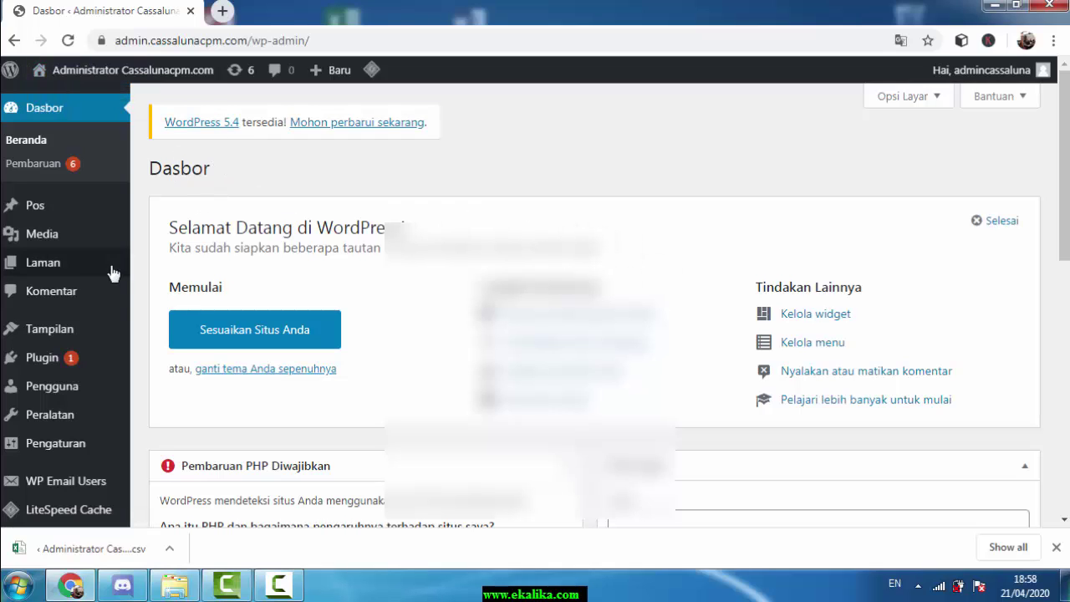
scroll(88, 251, down, 1)
mouse_move(73, 401)
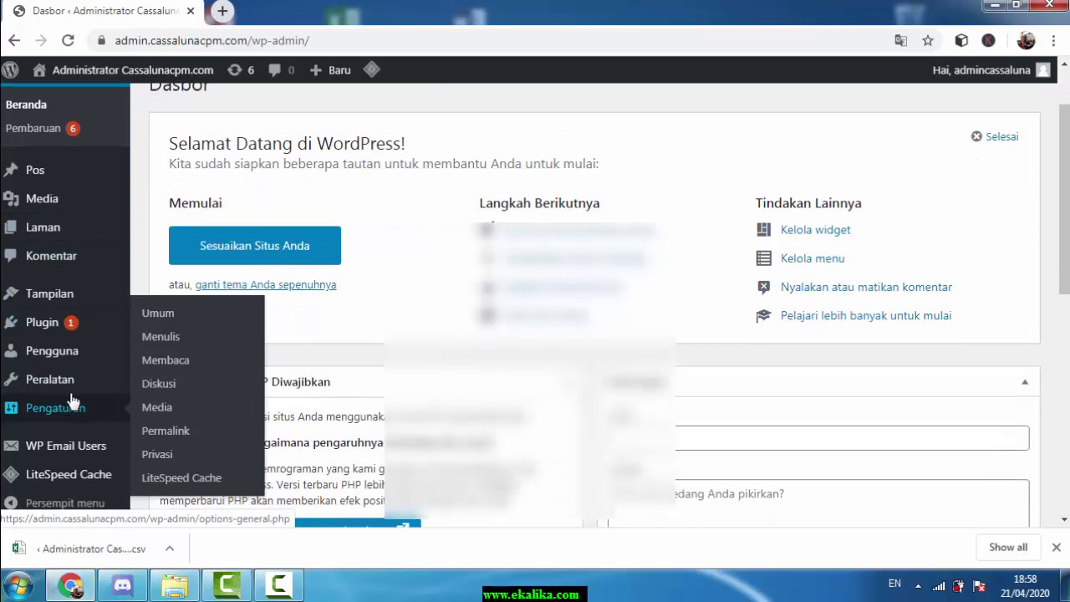
mouse_move(108, 452)
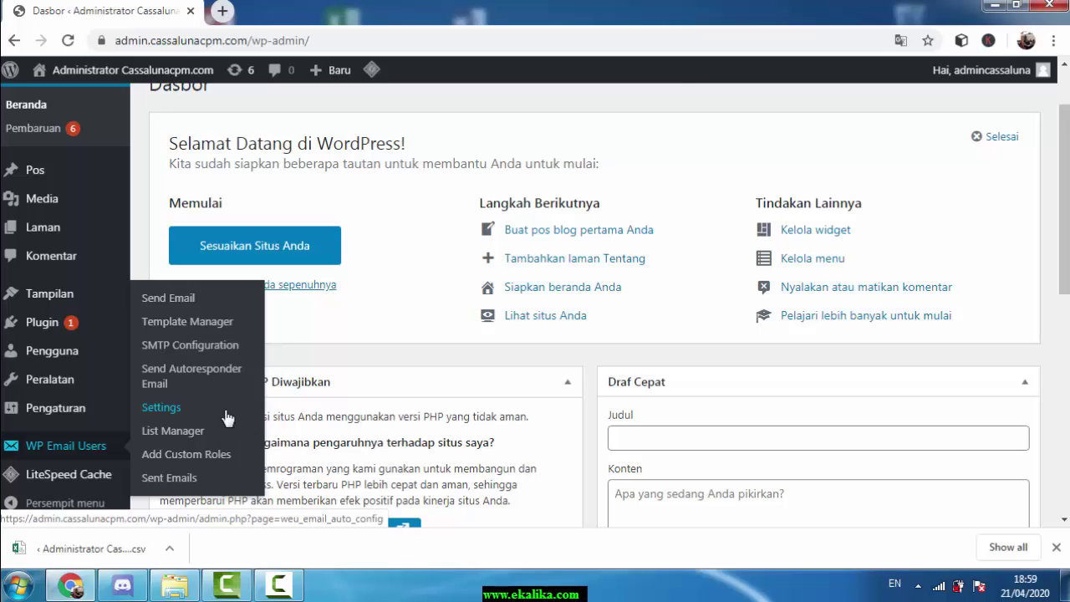
Open the subscriber List Manager and delete the test list
click(180, 438)
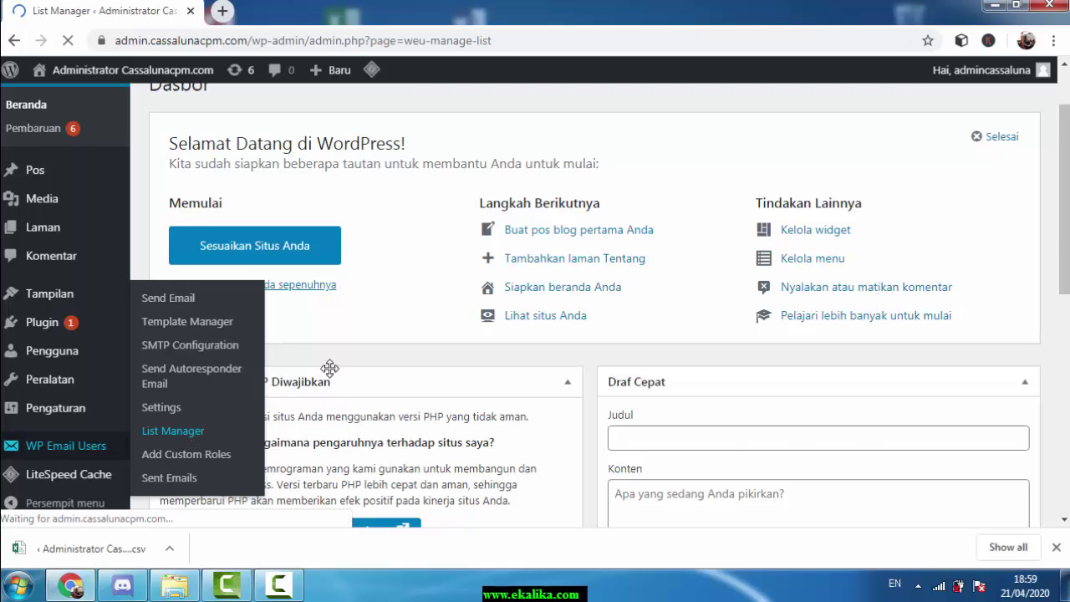
scroll(621, 284, down, 2)
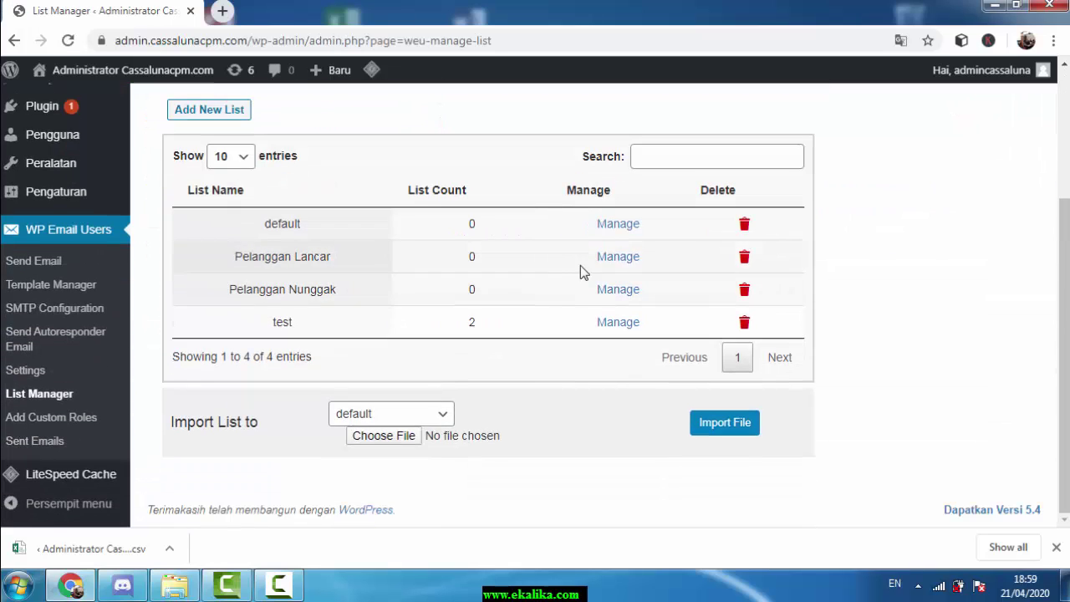
click(744, 322)
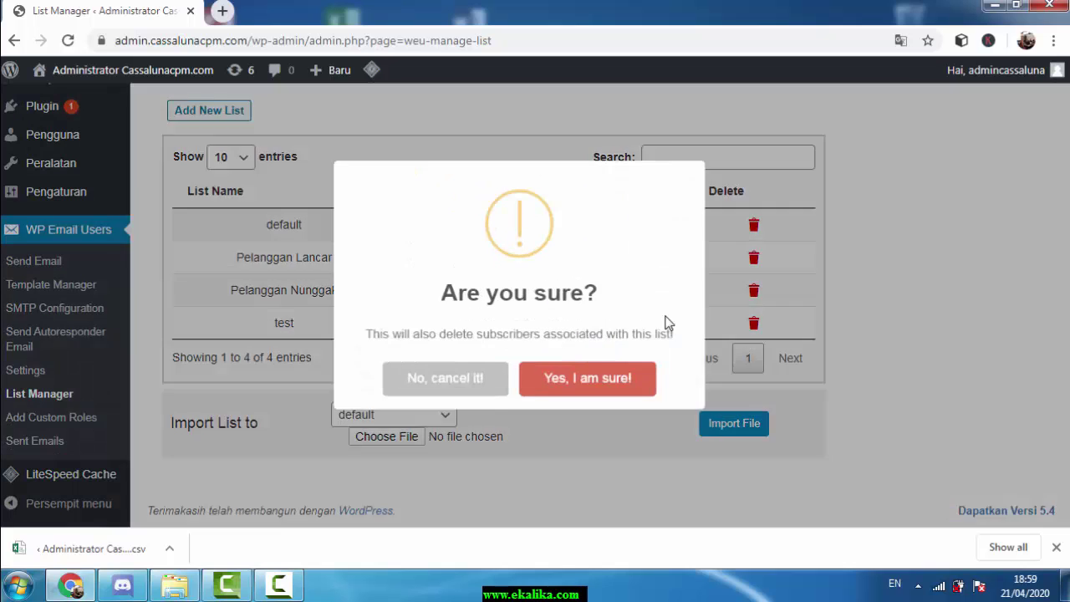
click(556, 386)
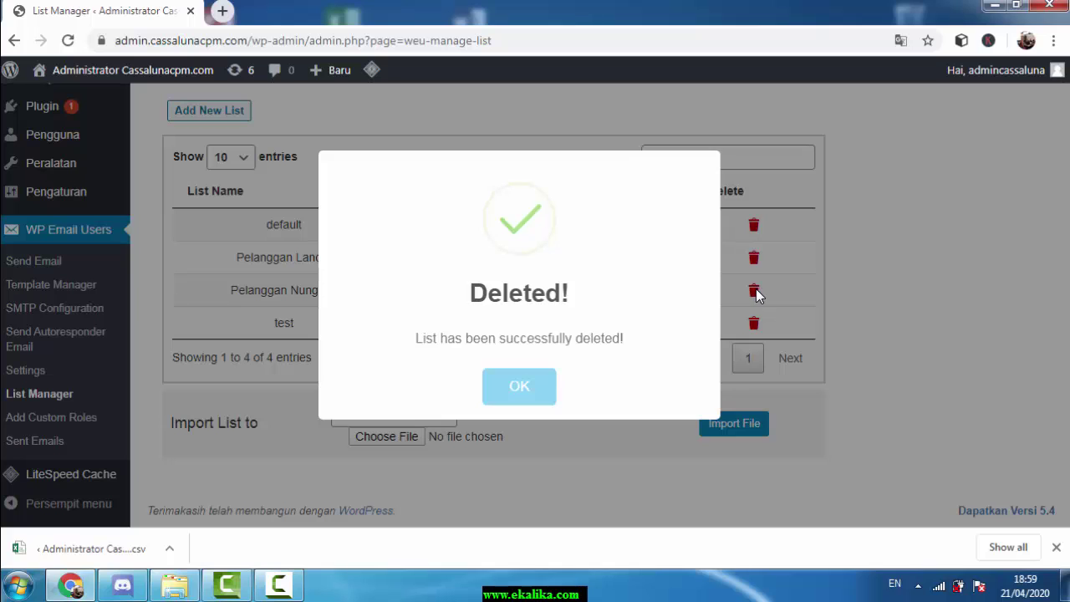
click(530, 388)
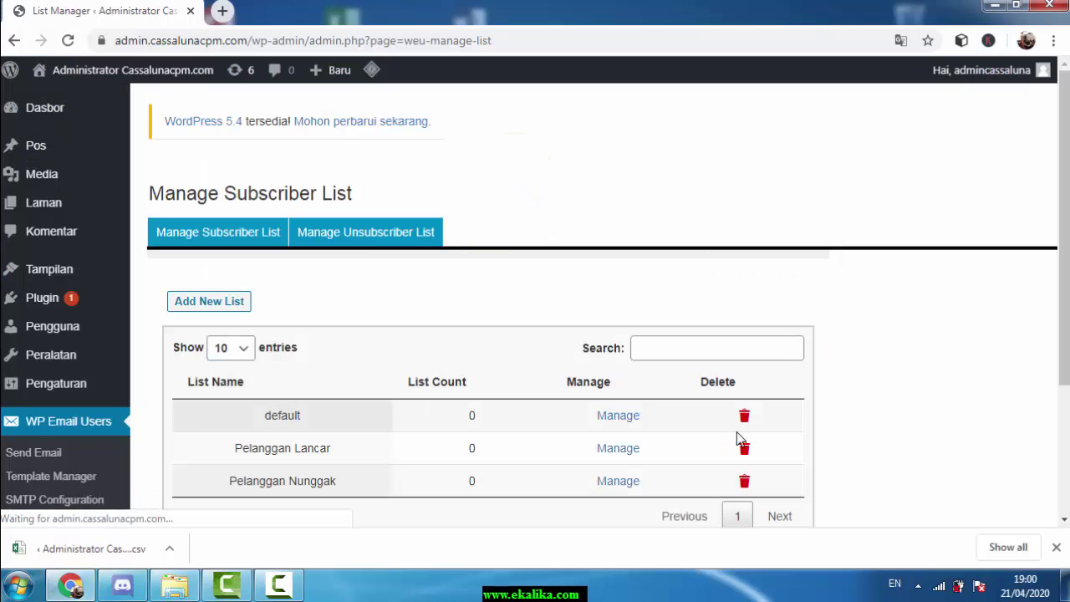
Delete the Pelanggan Lancar and Pelanggan Nunggak lists, leaving only default
click(743, 452)
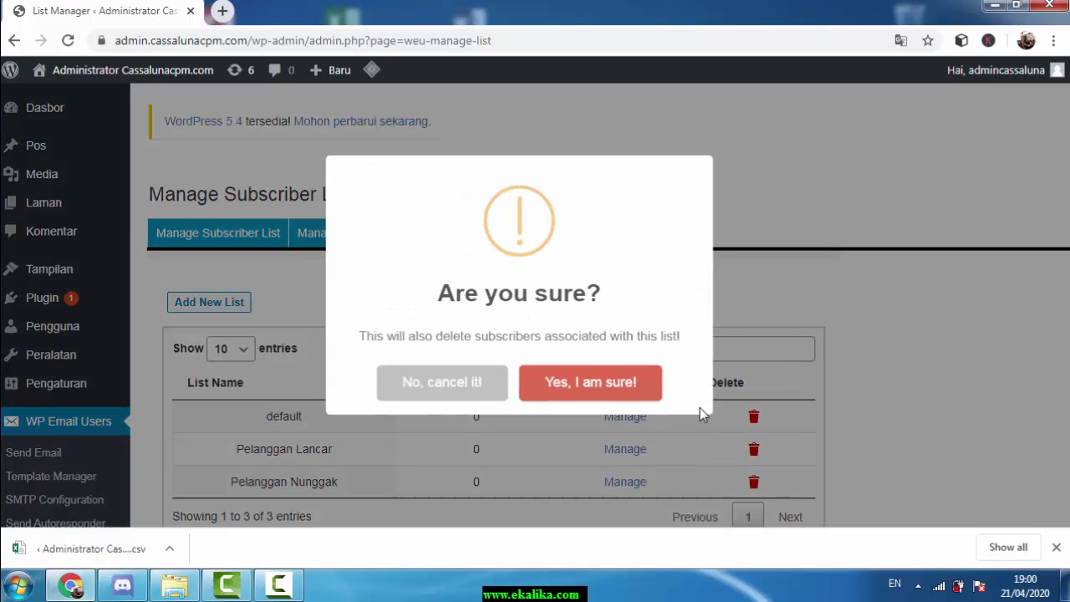
click(594, 393)
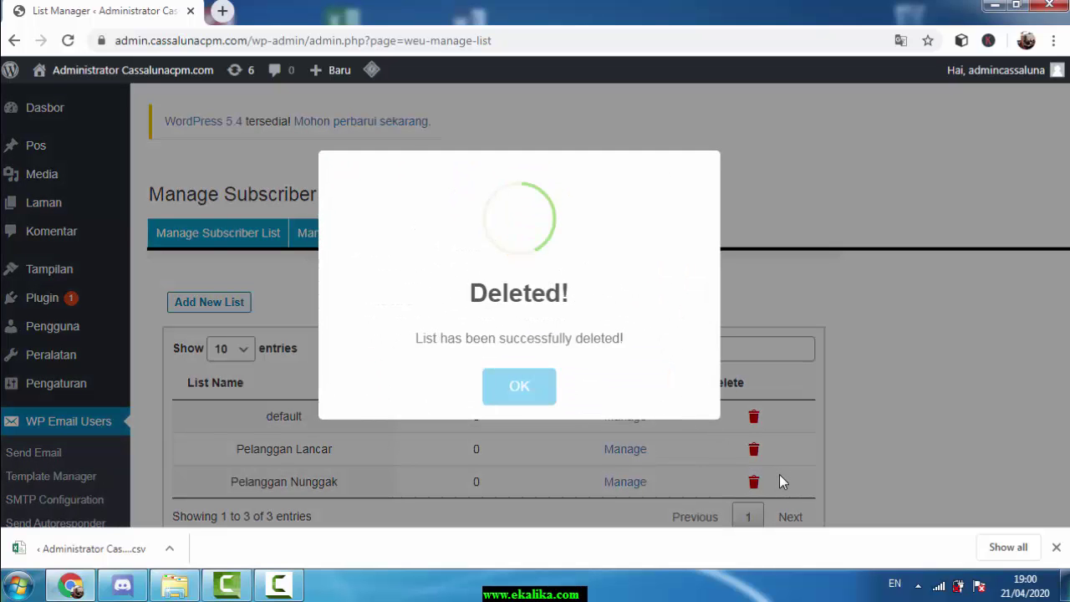
click(533, 390)
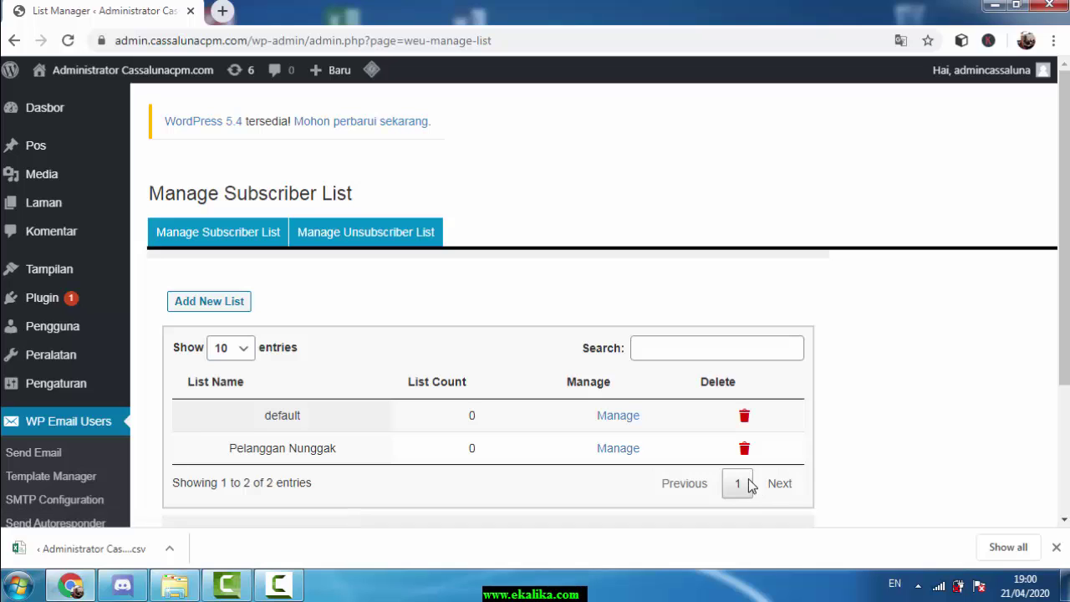
click(751, 452)
click(606, 372)
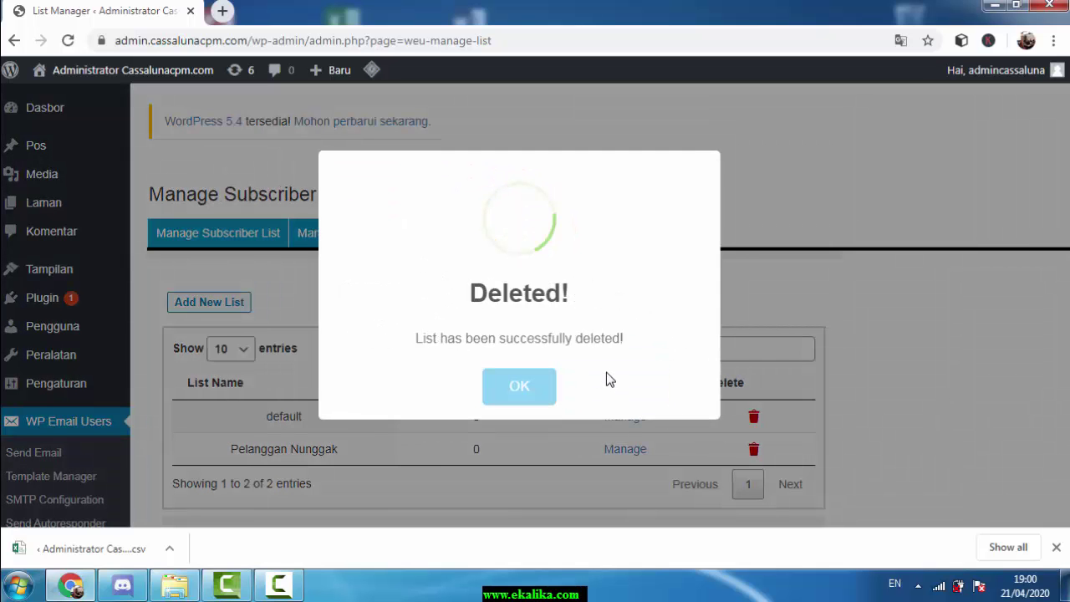
click(544, 388)
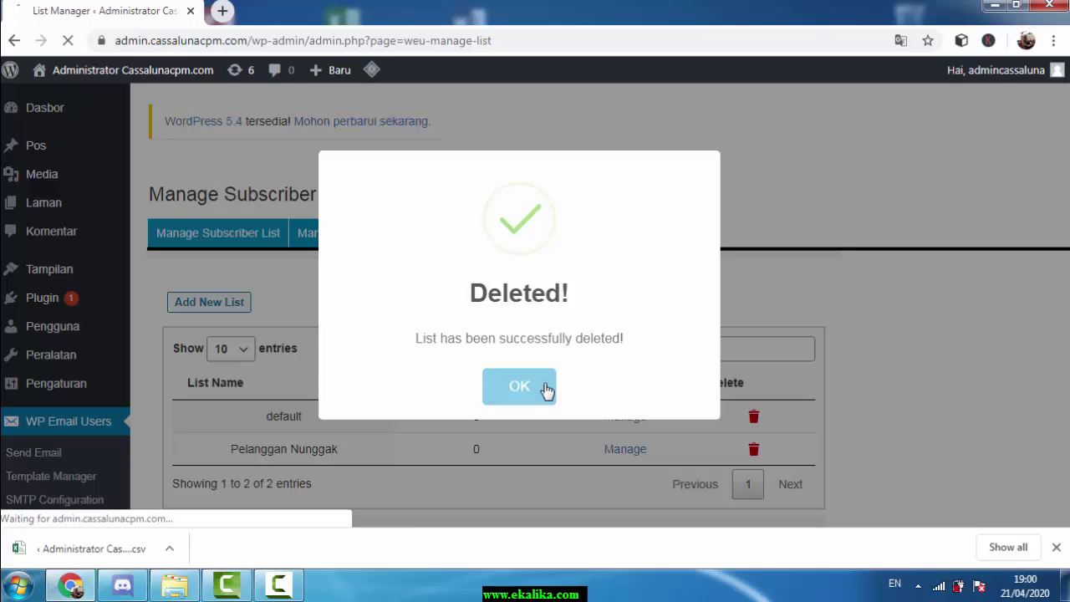
scroll(545, 307, down, 2)
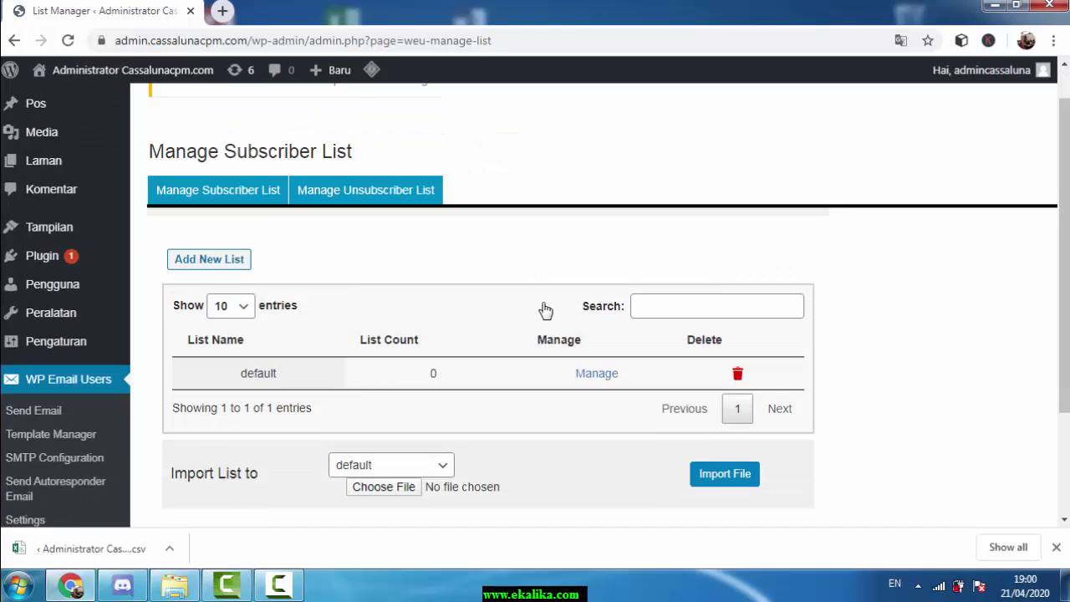
Add a new list named Pelanggan Lancar, picking the name from the autofill suggestion
click(188, 140)
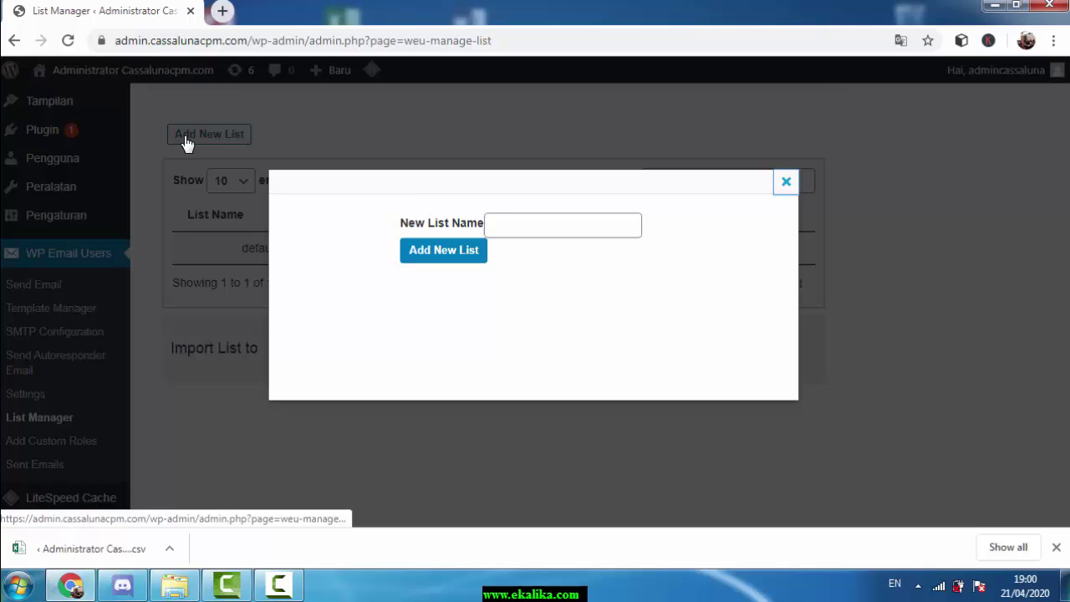
click(560, 226)
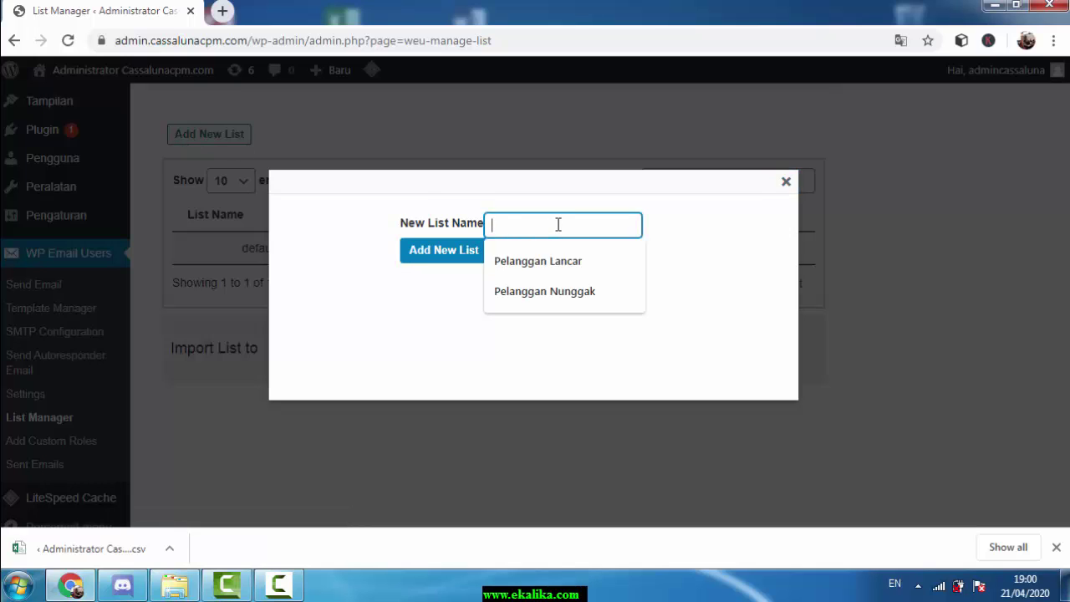
key(Down)
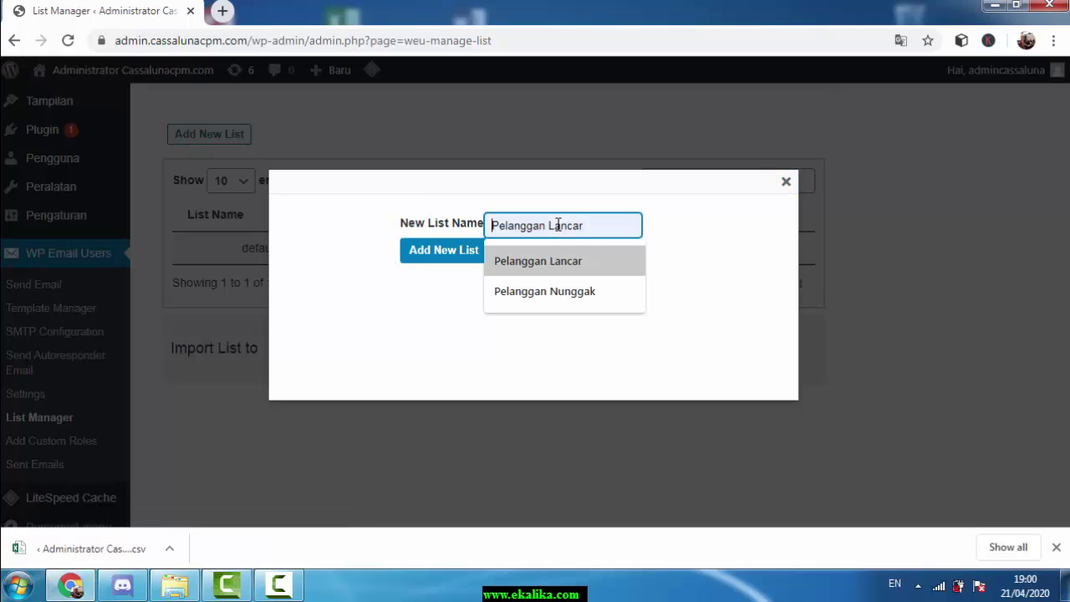
key(Return)
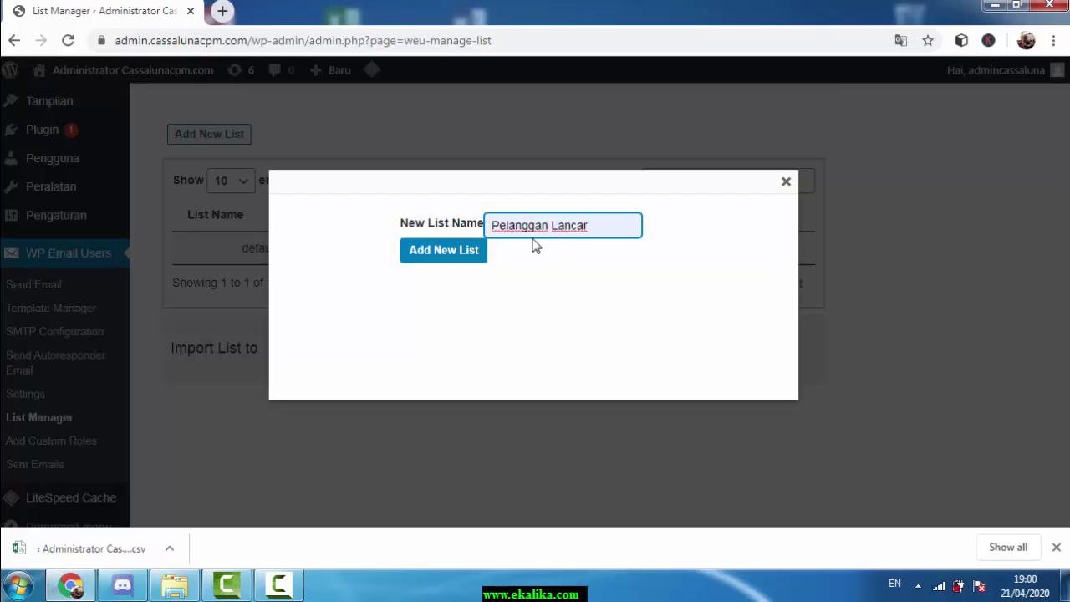
click(451, 259)
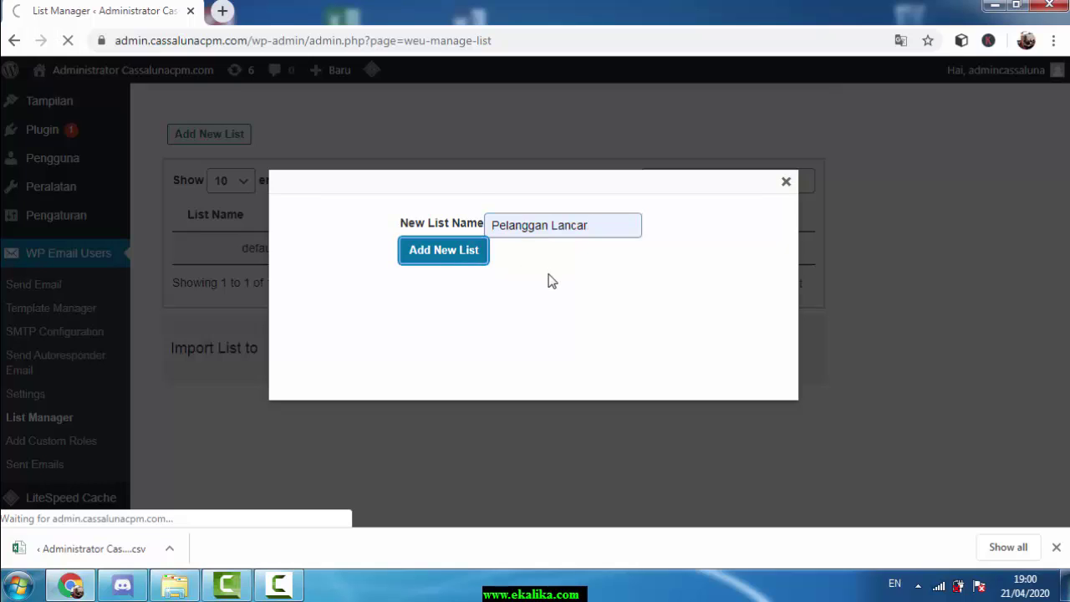
scroll(589, 293, down, 2)
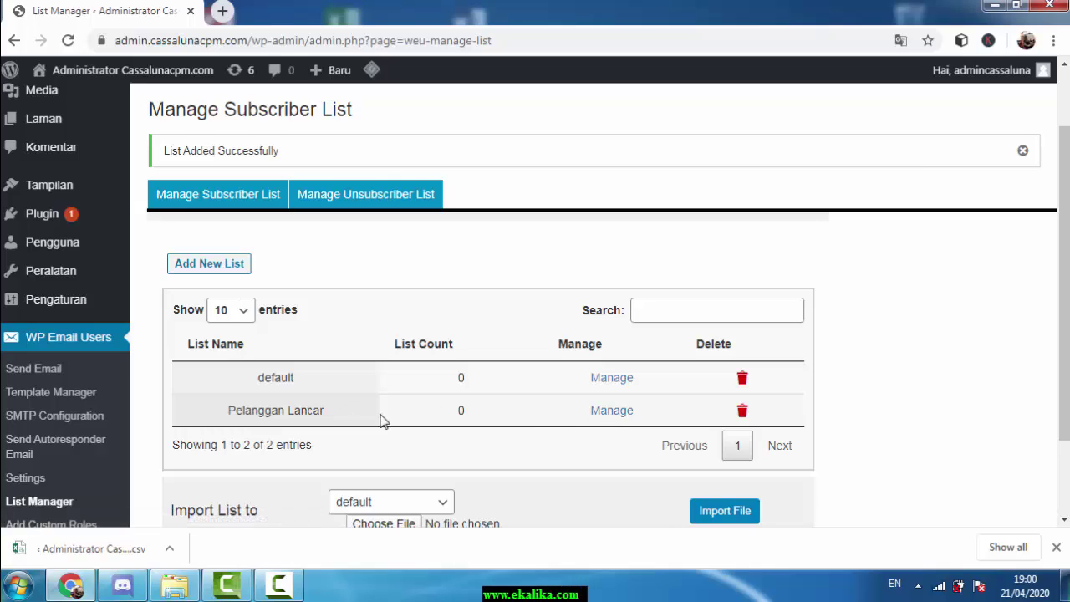
Open Pelanggan Lancar's members and add a first member with a saved name and e-mail
click(608, 414)
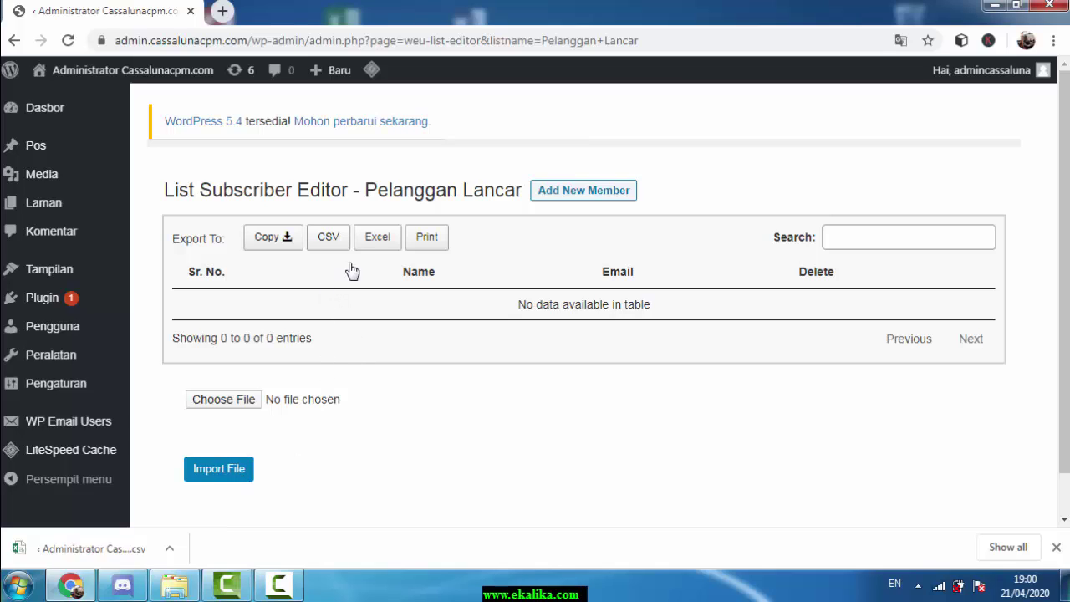
click(573, 193)
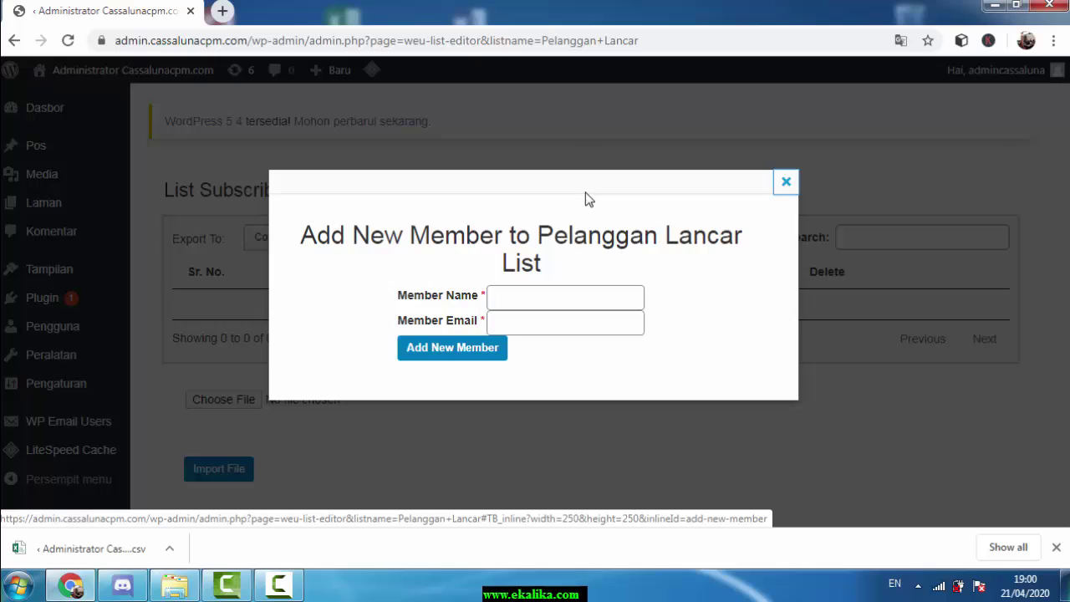
click(591, 293)
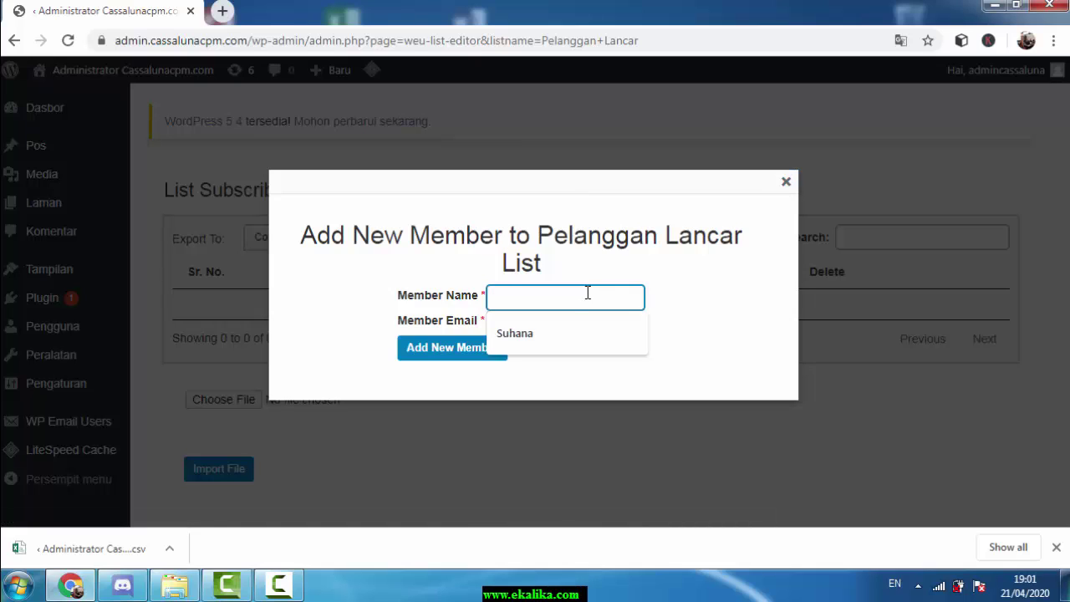
click(565, 330)
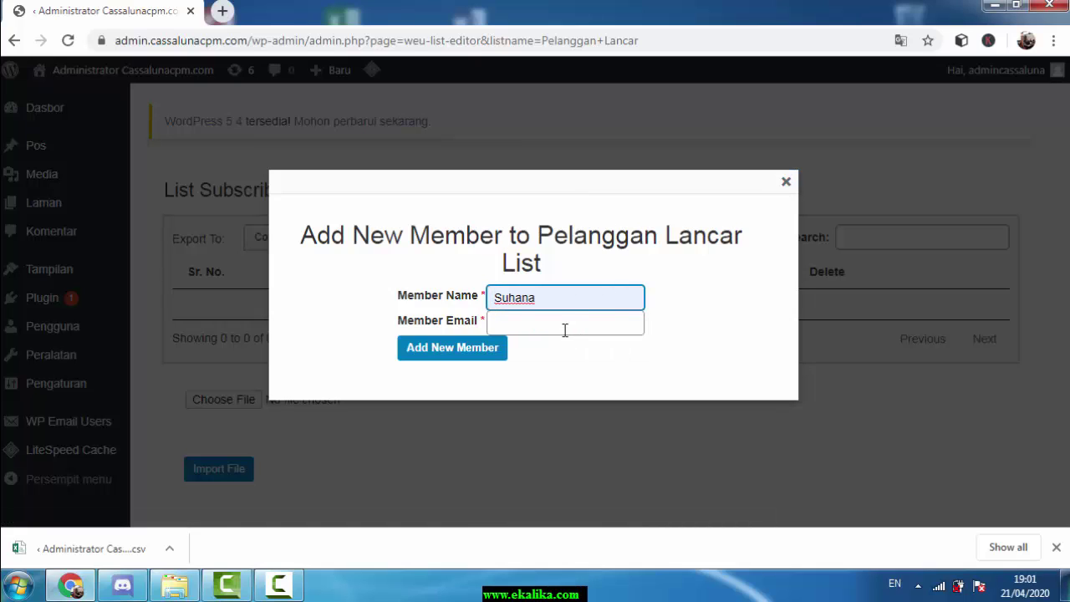
click(565, 325)
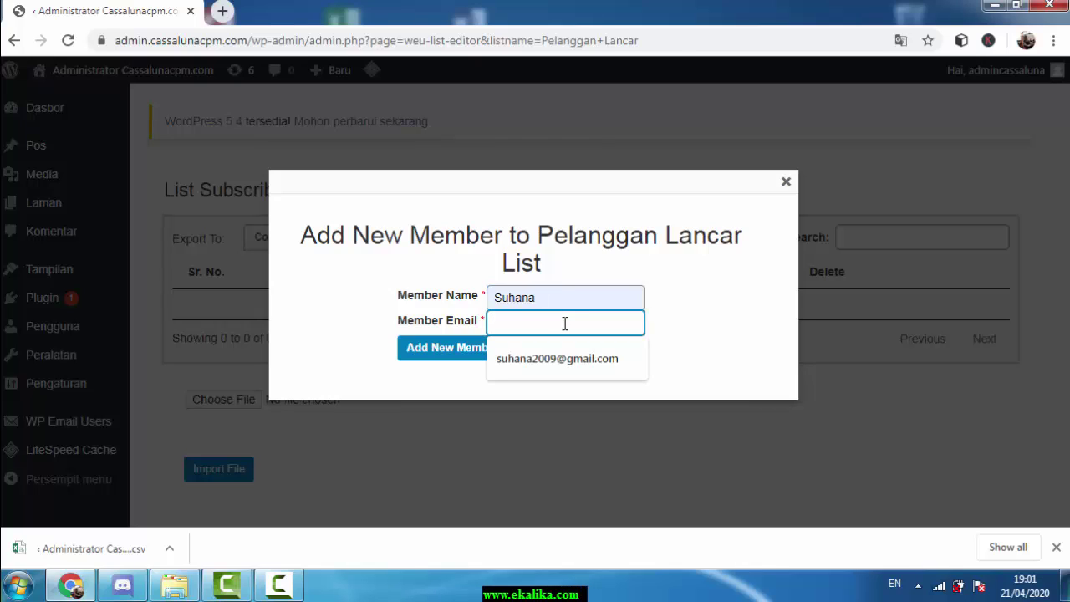
click(563, 358)
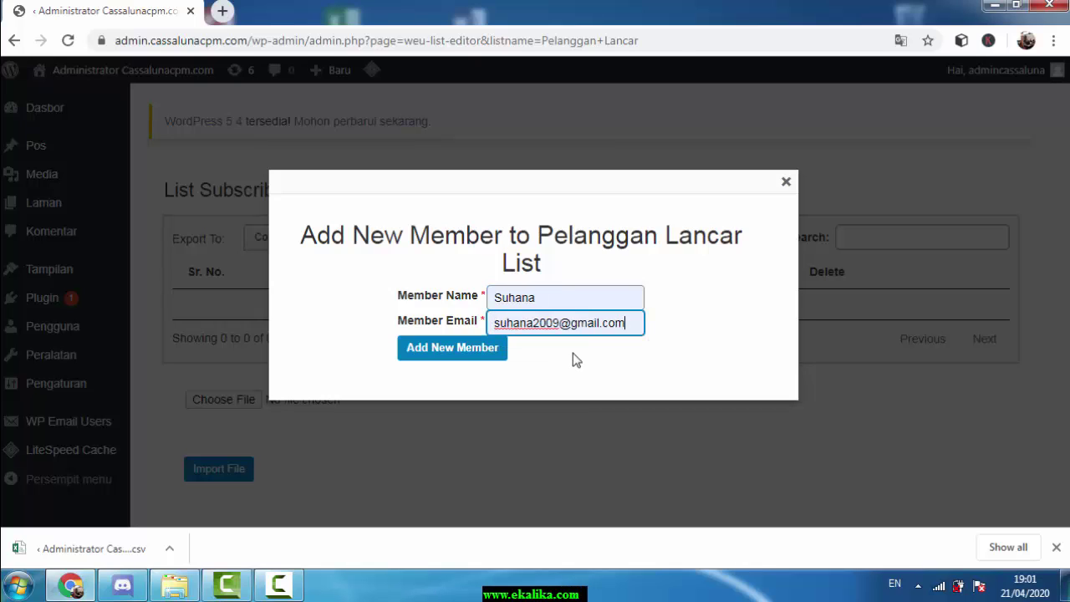
click(430, 358)
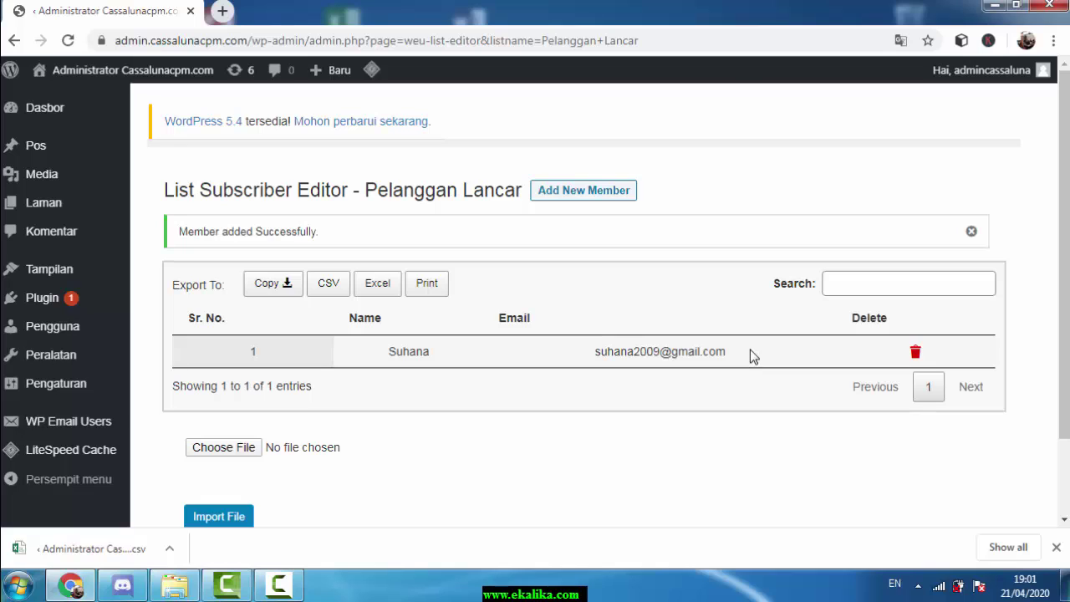
Add a second member to Pelanggan Lancar with their name and e-mail address
click(574, 189)
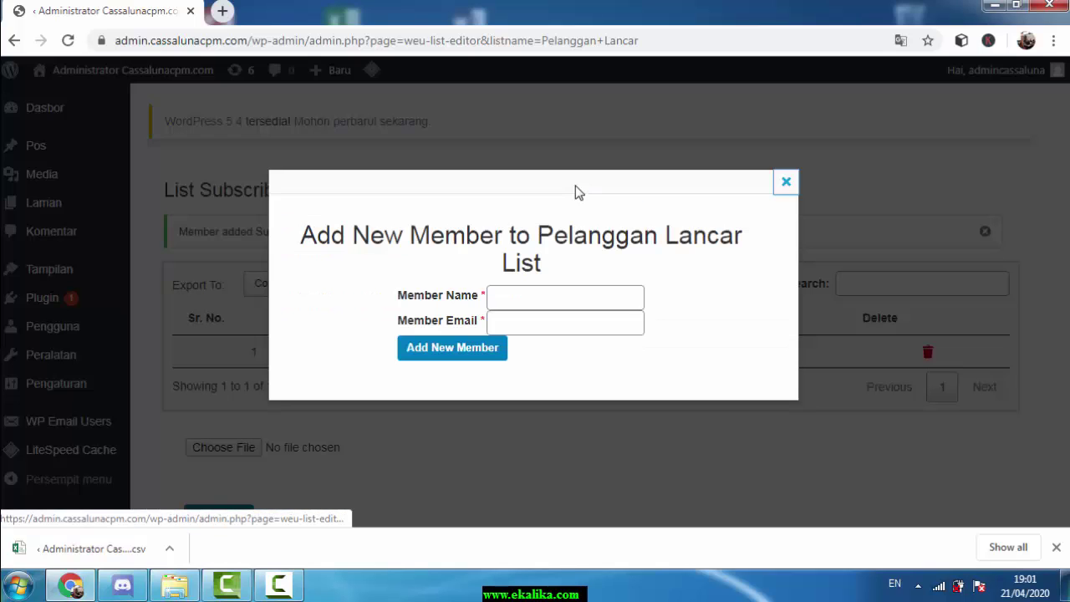
click(543, 305)
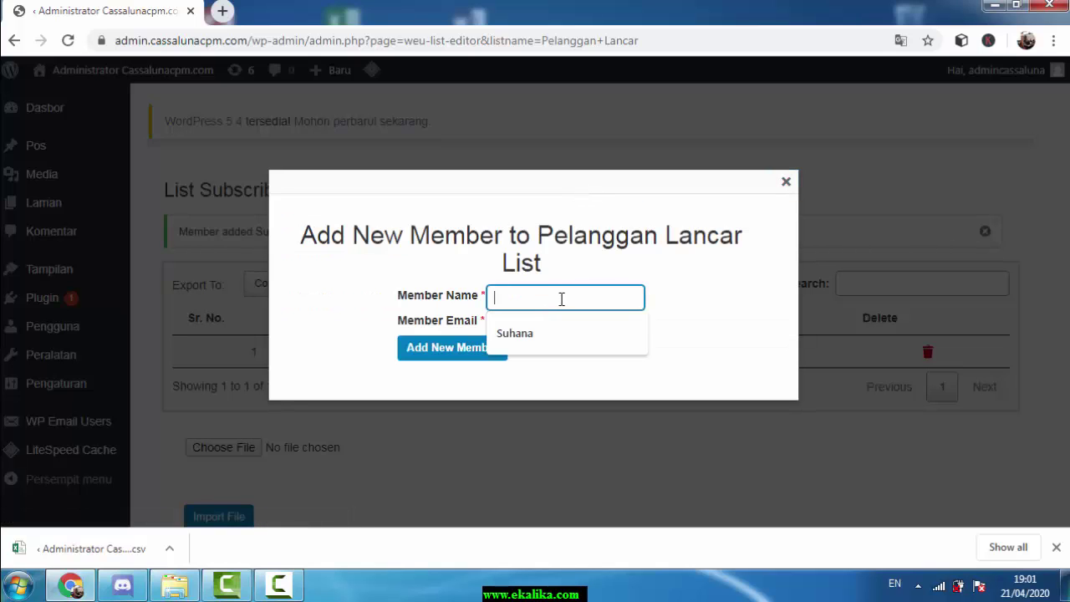
text(Abdilah)
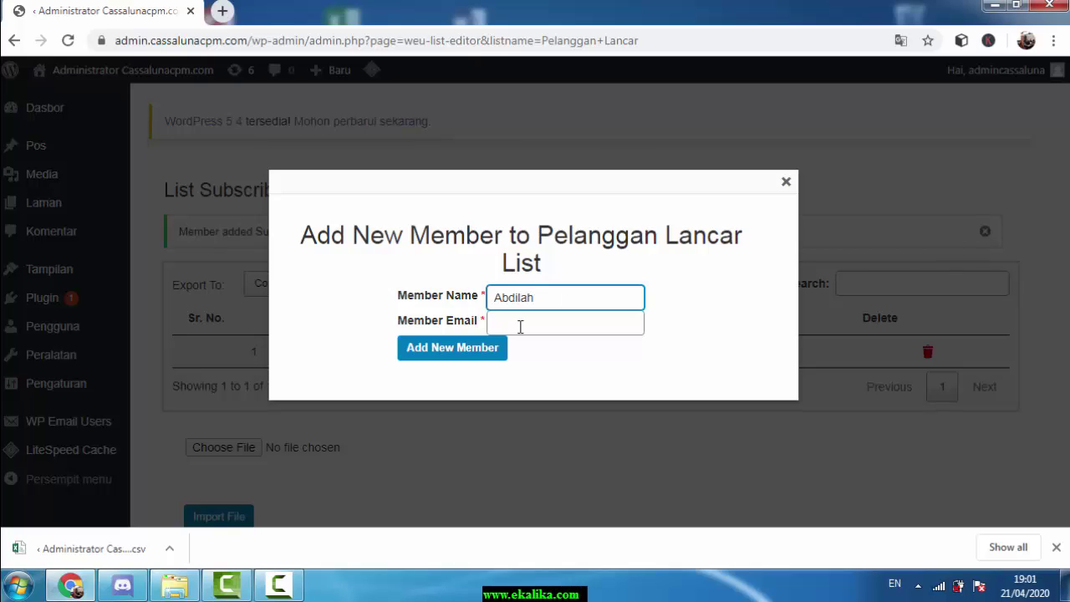
click(520, 326)
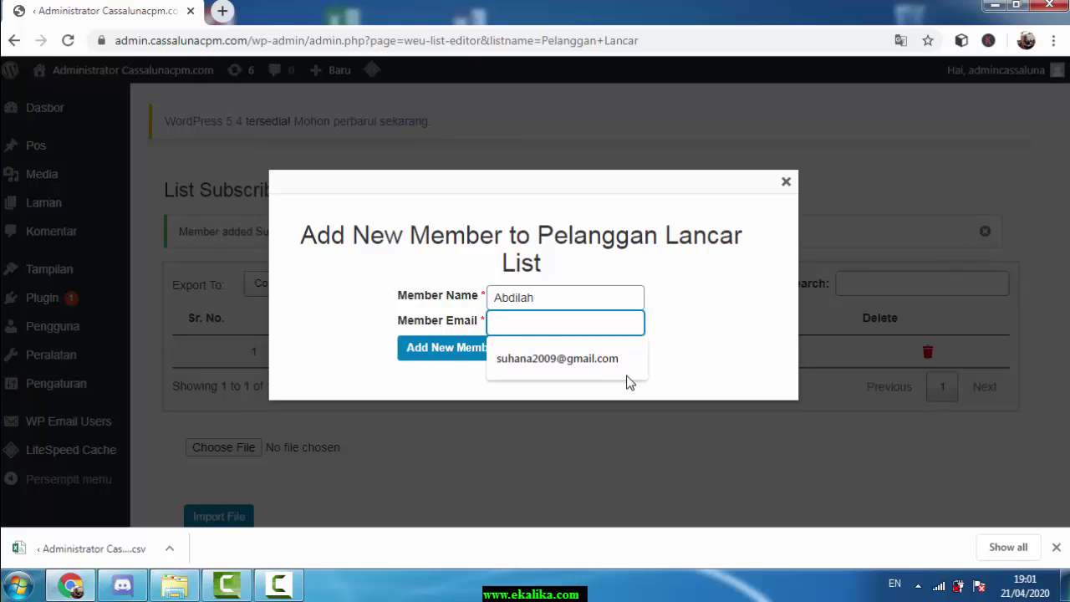
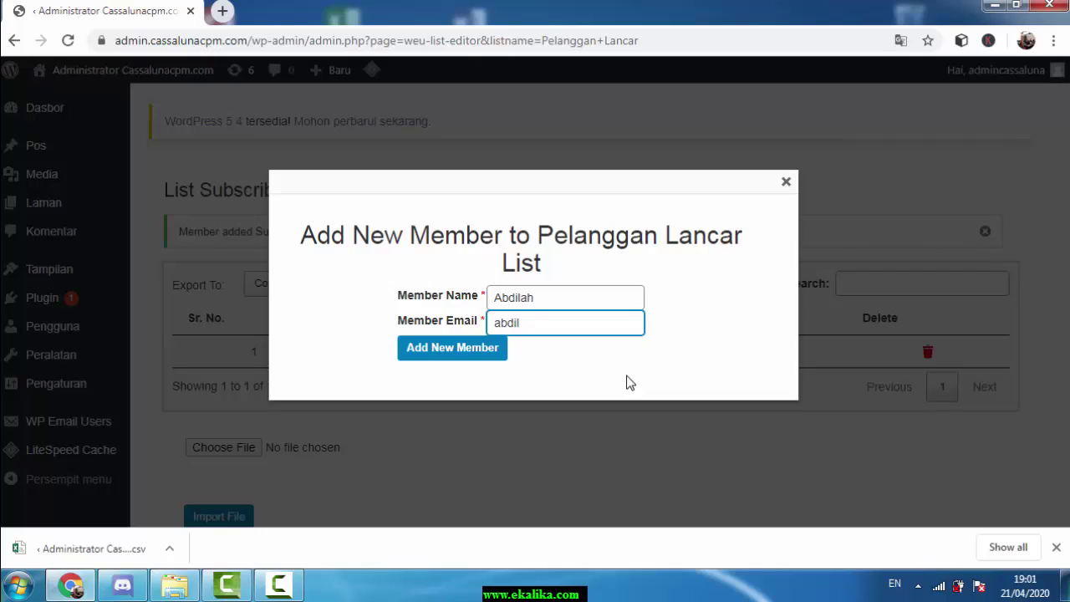
click(489, 349)
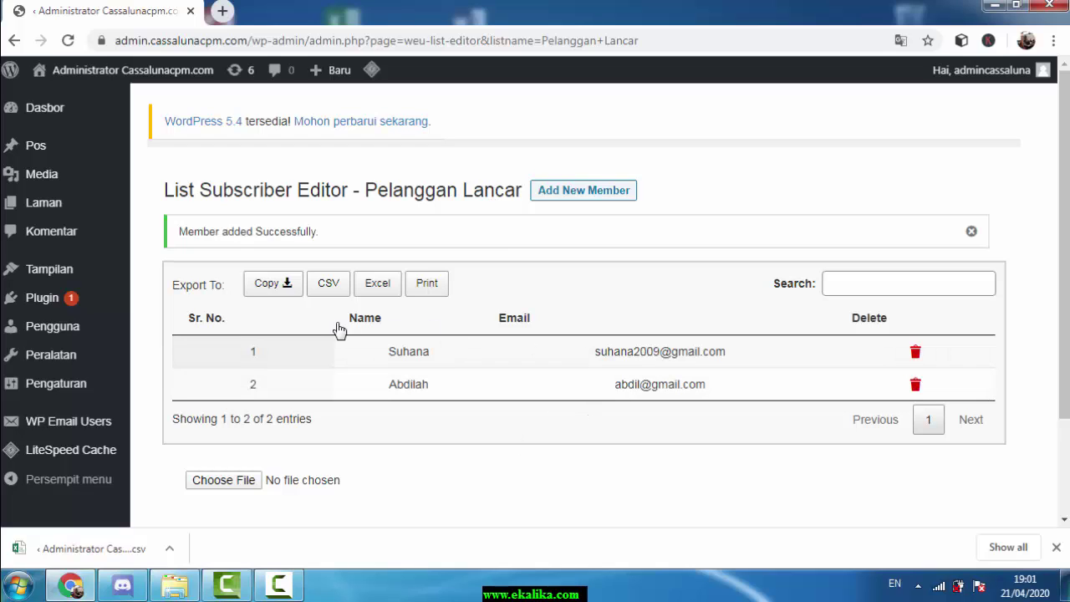
mouse_move(95, 425)
Back in List Manager, add a new list named Pelanggan Nunggak
mouse_move(96, 431)
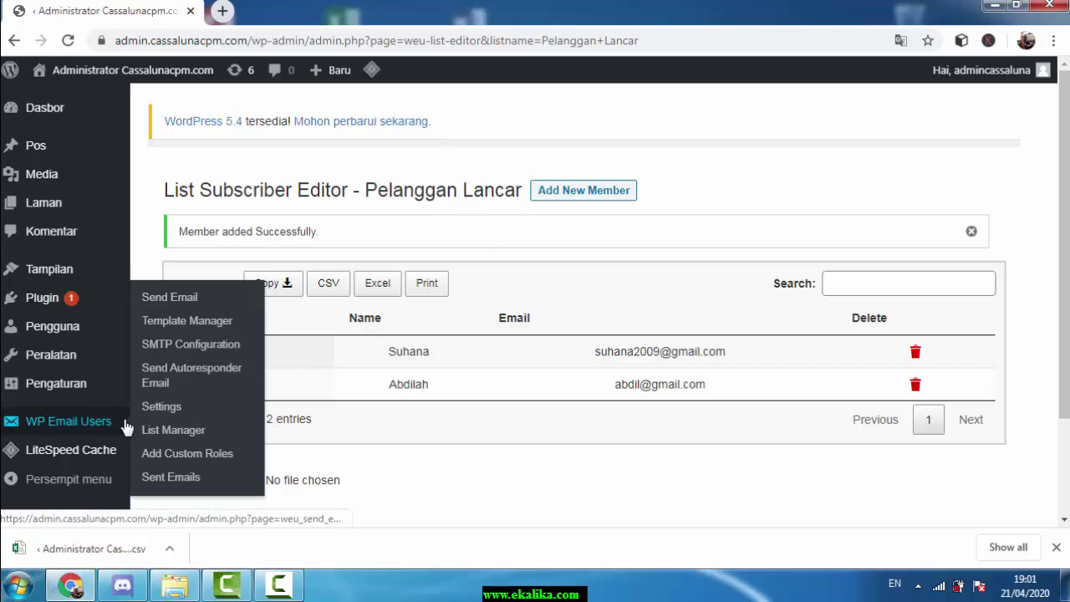
click(173, 430)
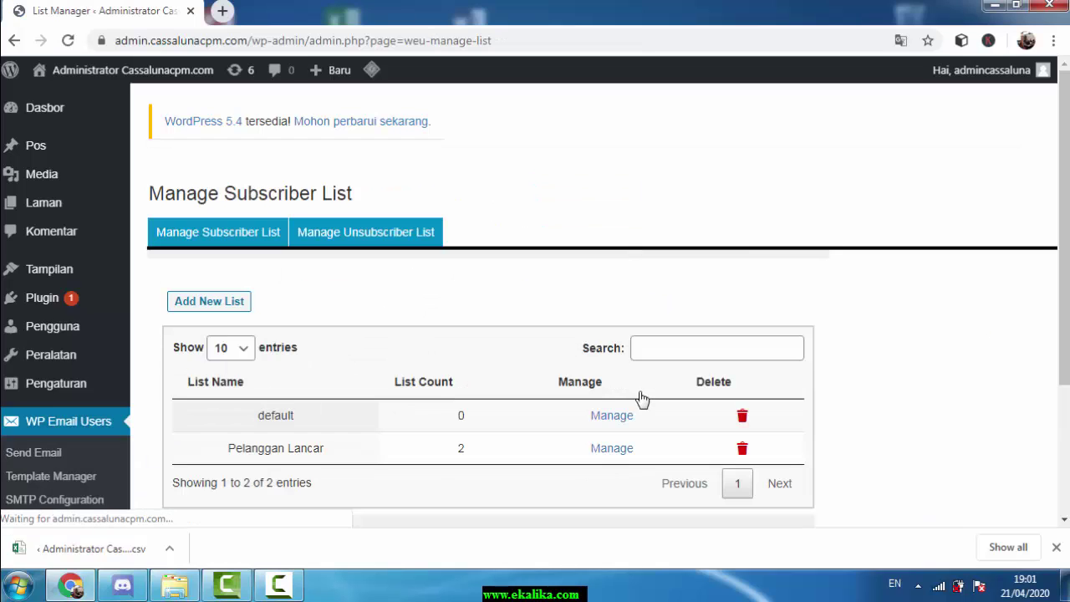
scroll(648, 368, down, 3)
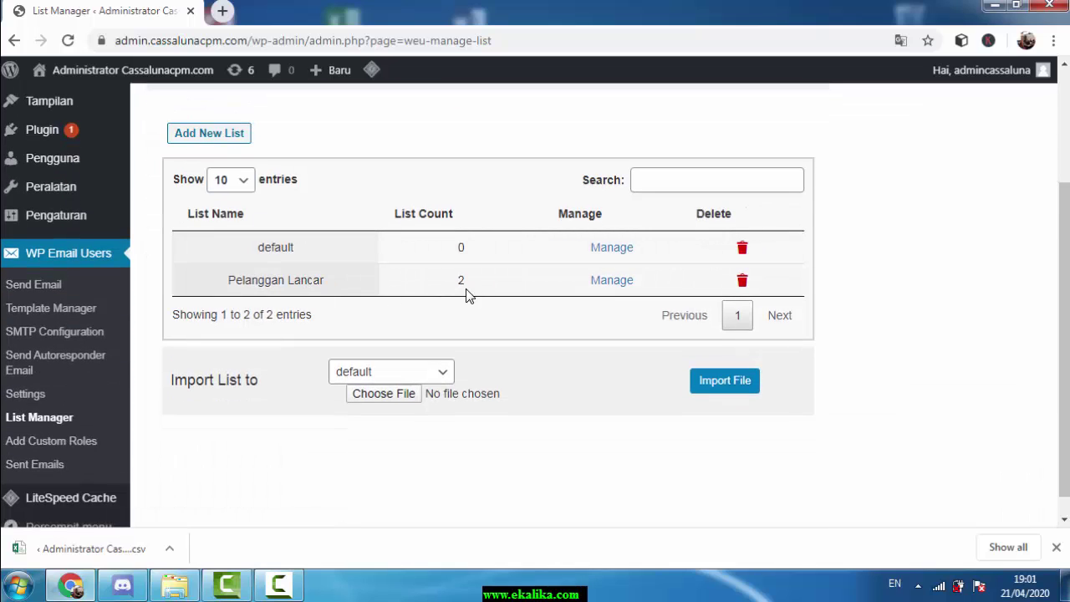
click(228, 135)
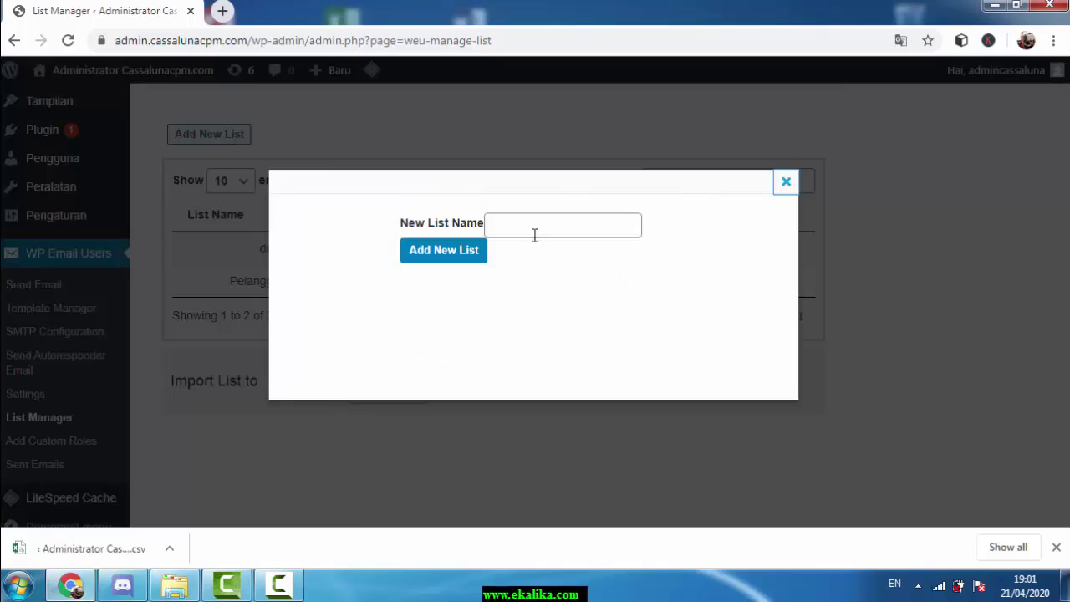
click(539, 228)
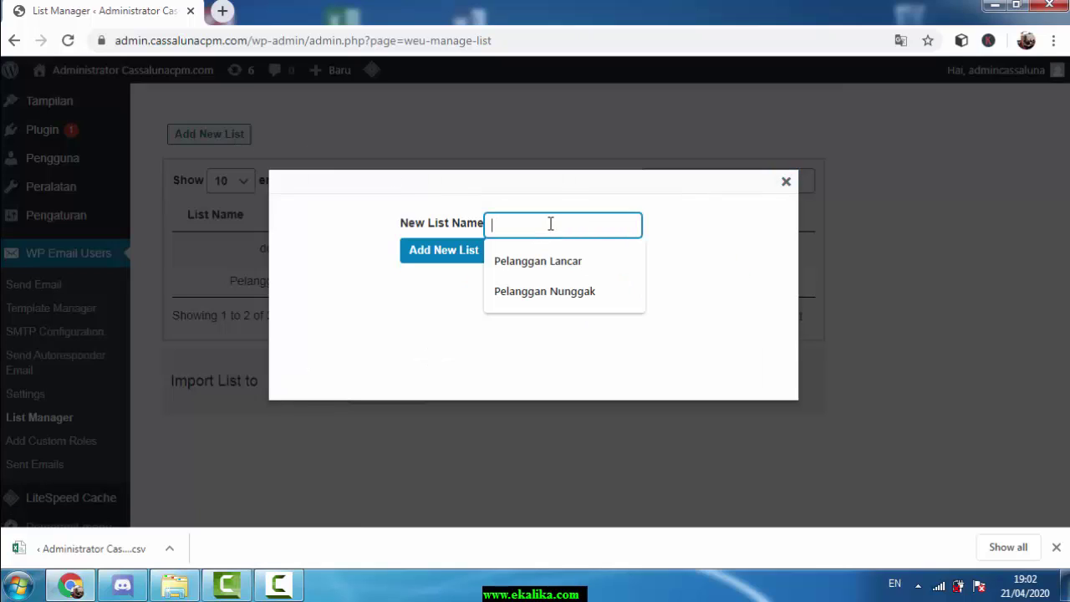
click(566, 290)
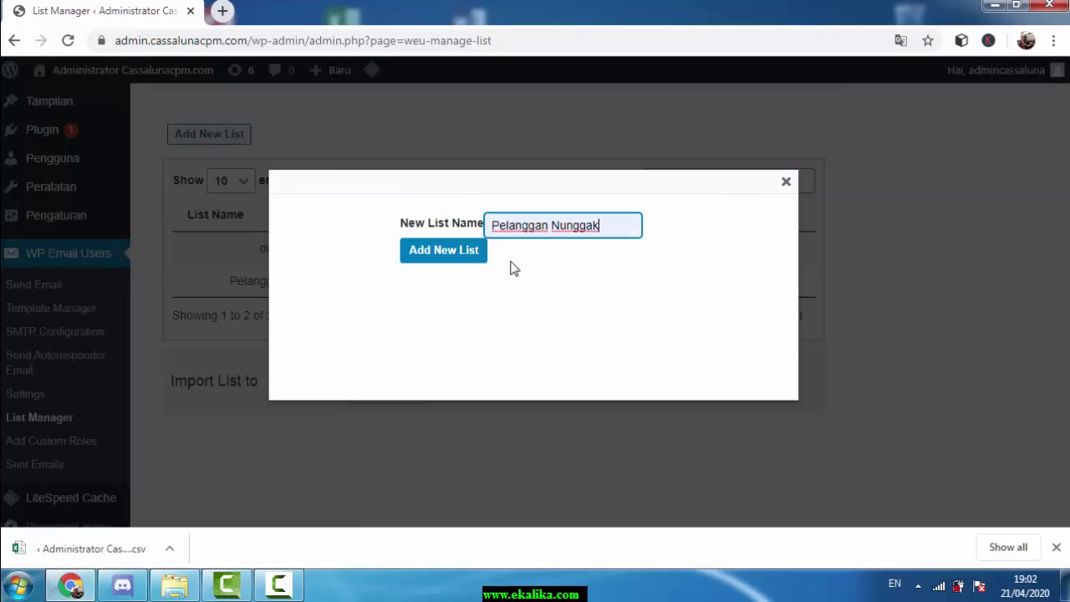
click(444, 253)
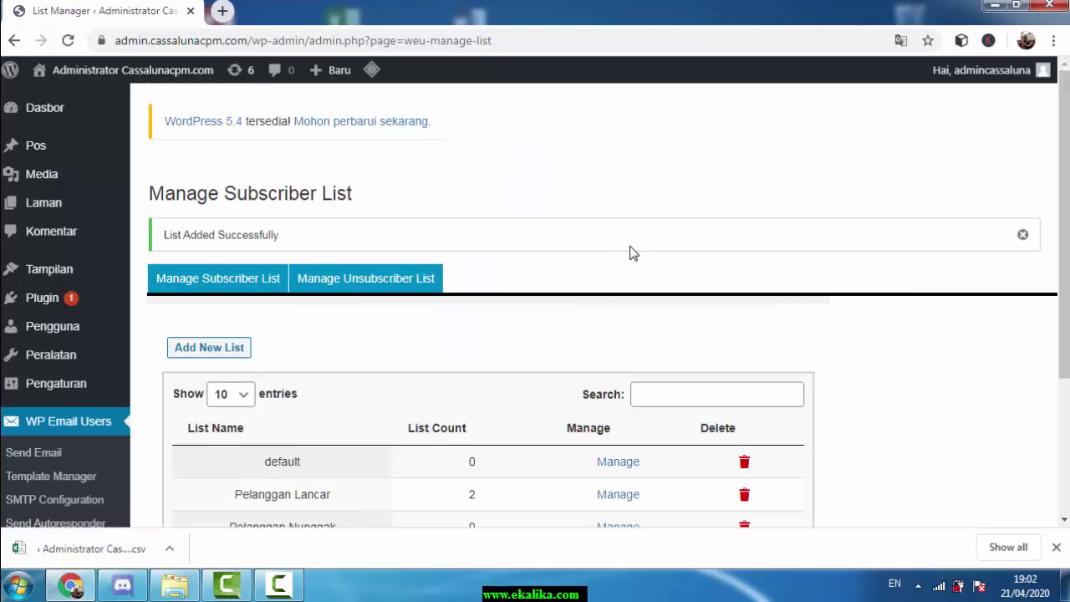
scroll(618, 266, down, 1)
scroll(899, 307, down, 1)
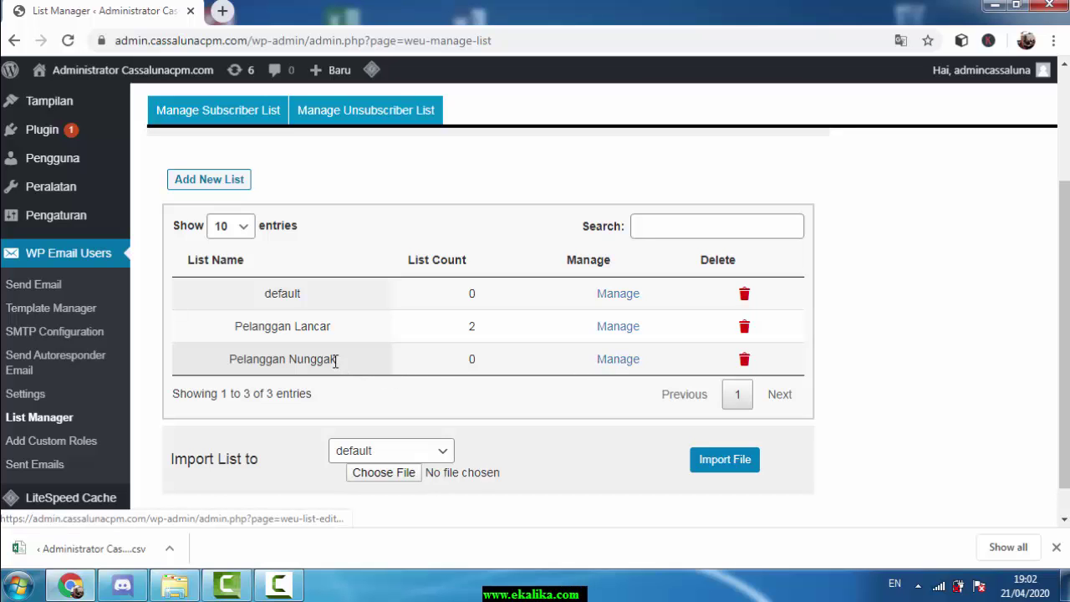
Open Pelanggan Nunggak's member editor and add one member's name and e-mail address
click(613, 362)
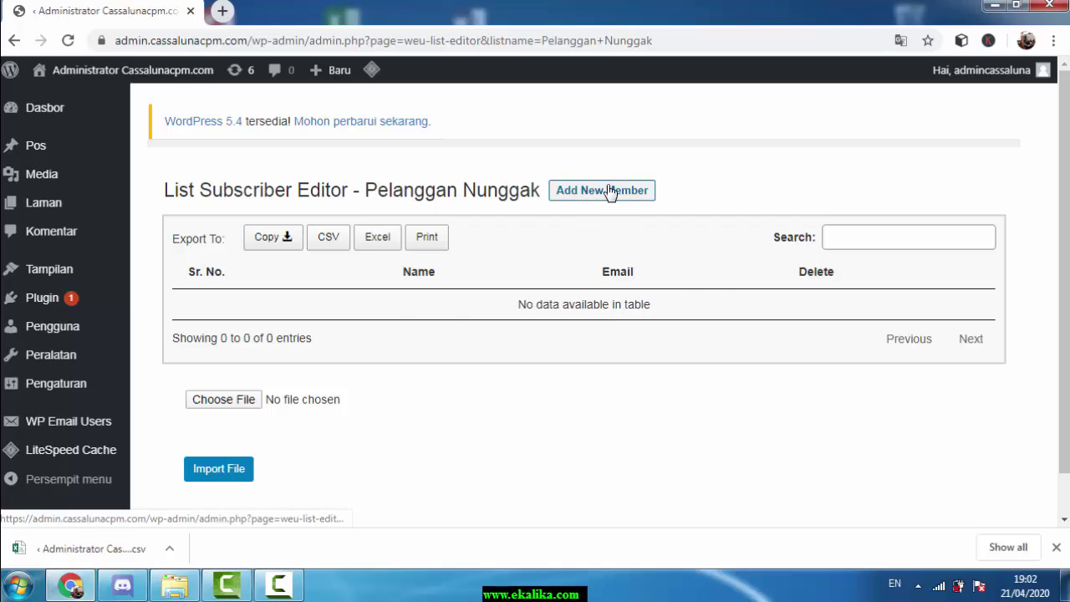
click(615, 191)
click(593, 302)
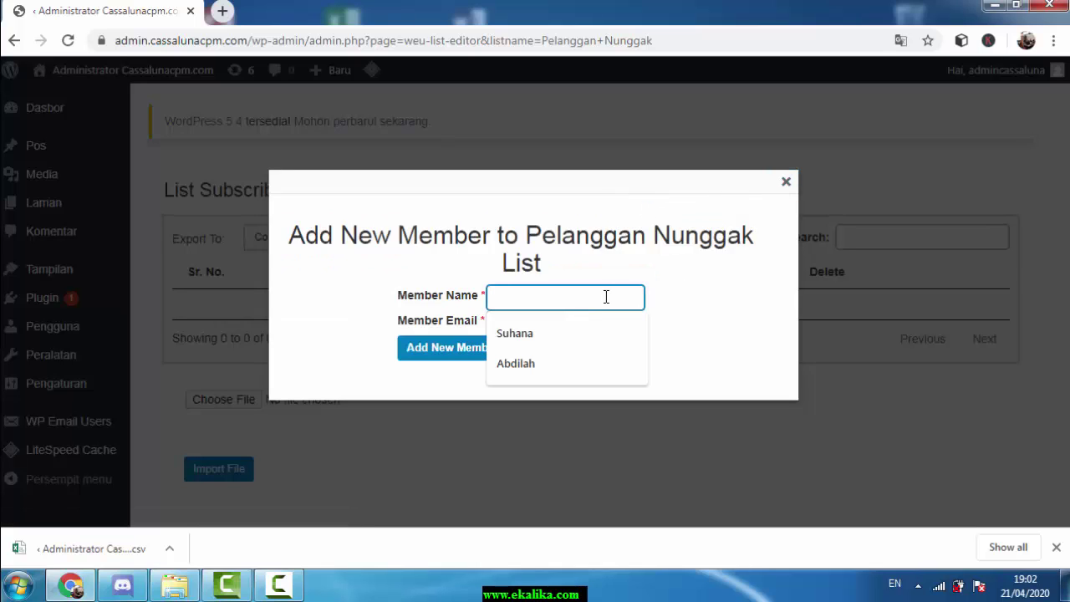
text(Ujang)
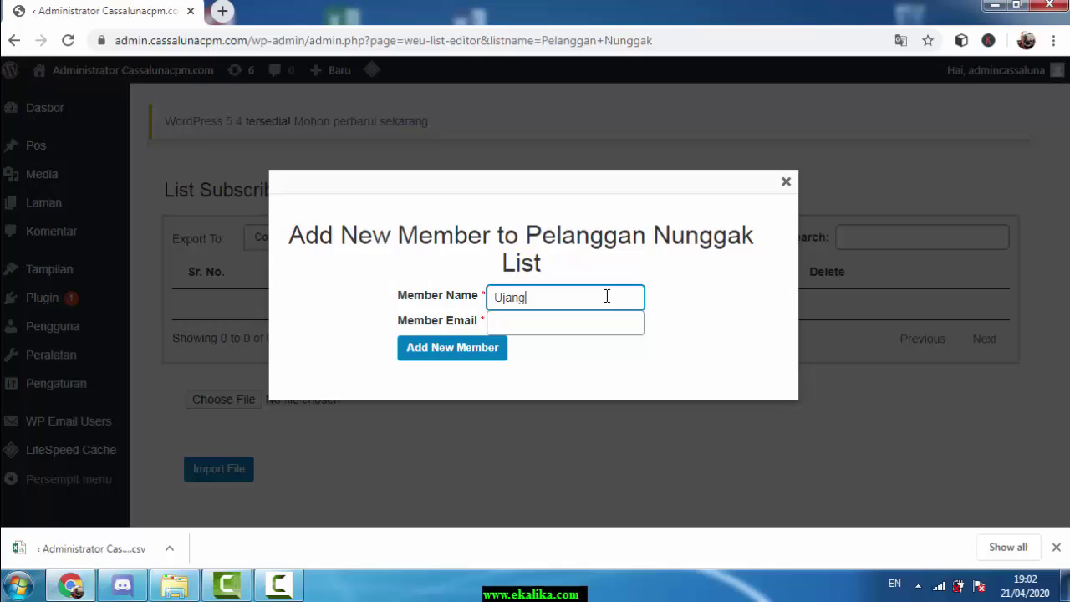
click(615, 323)
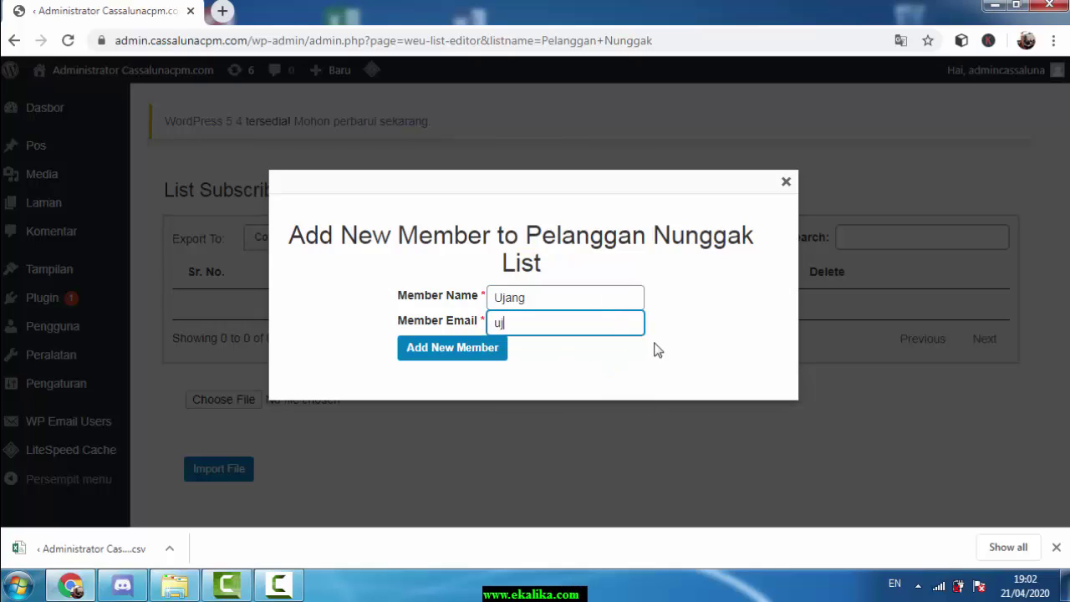
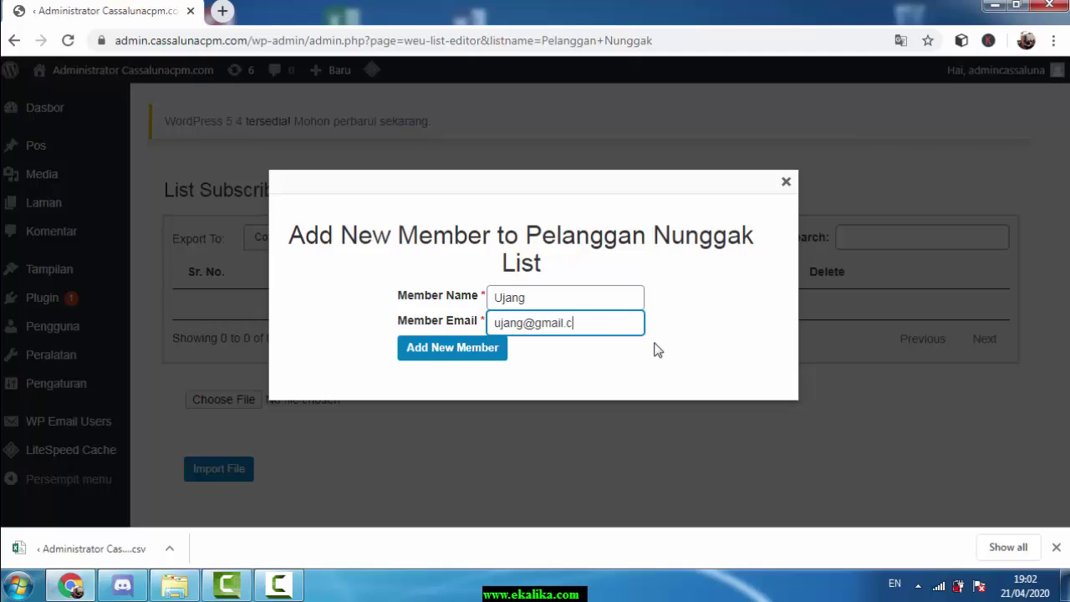
click(485, 350)
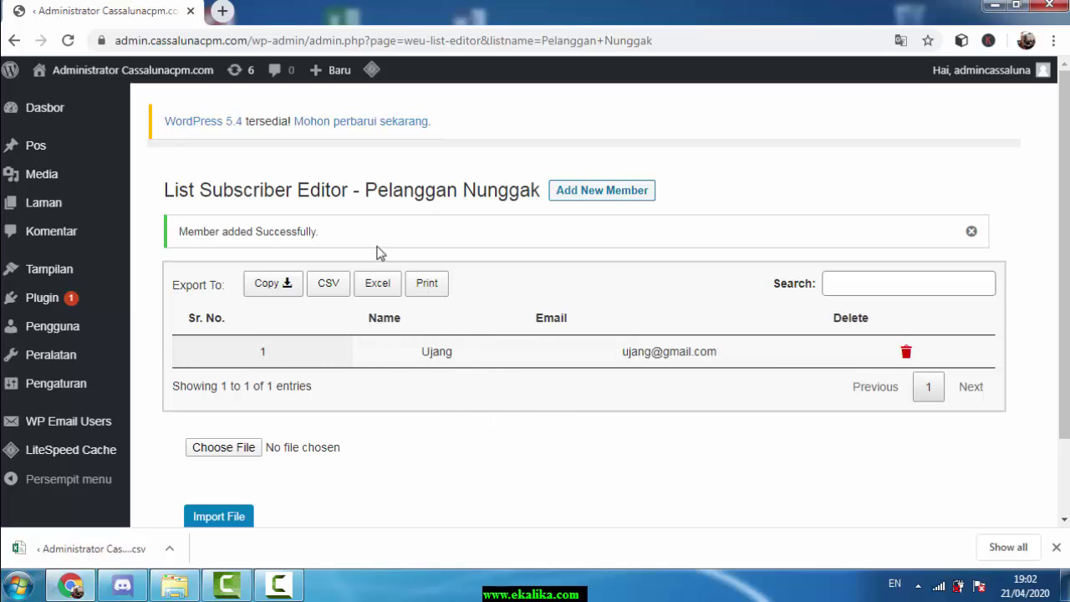
Return to List Manager and check the counts: default 0, Pelanggan Lancar 2, Pelanggan Nunggak 1
mouse_move(110, 428)
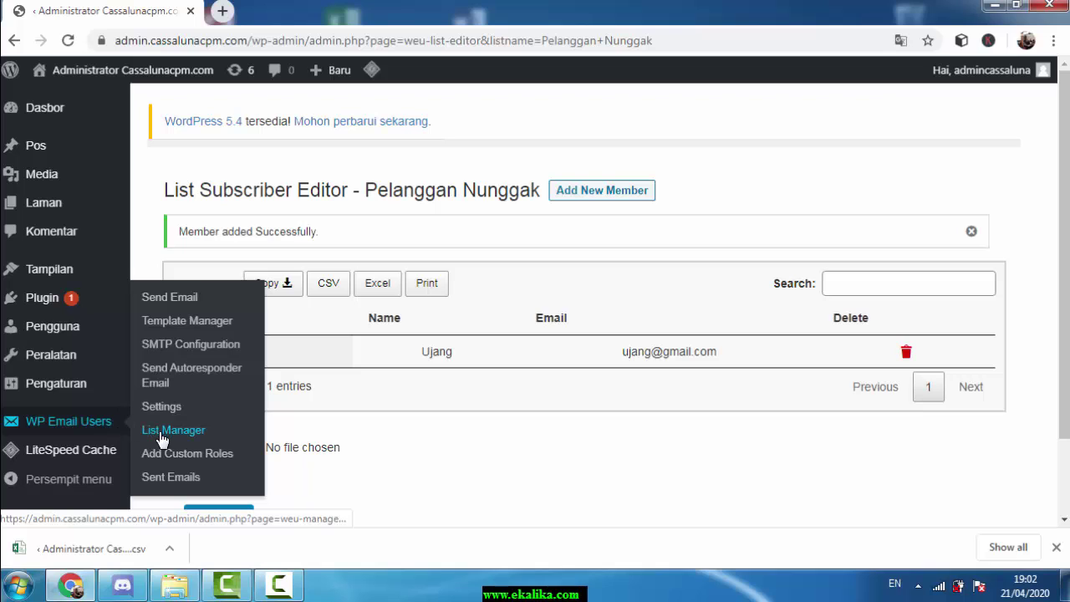
click(163, 431)
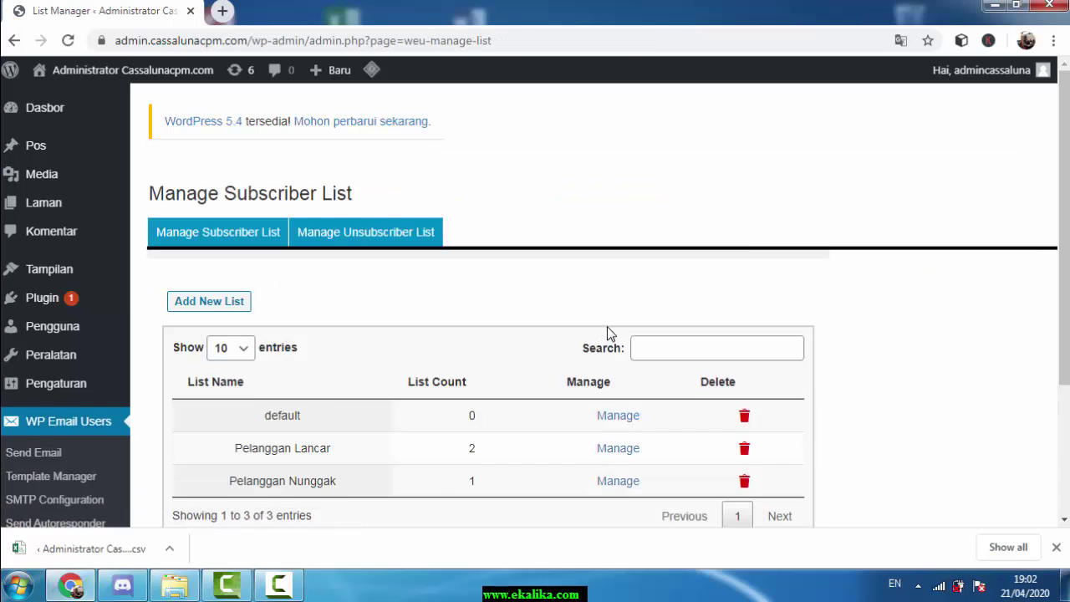
scroll(607, 330, down, 2)
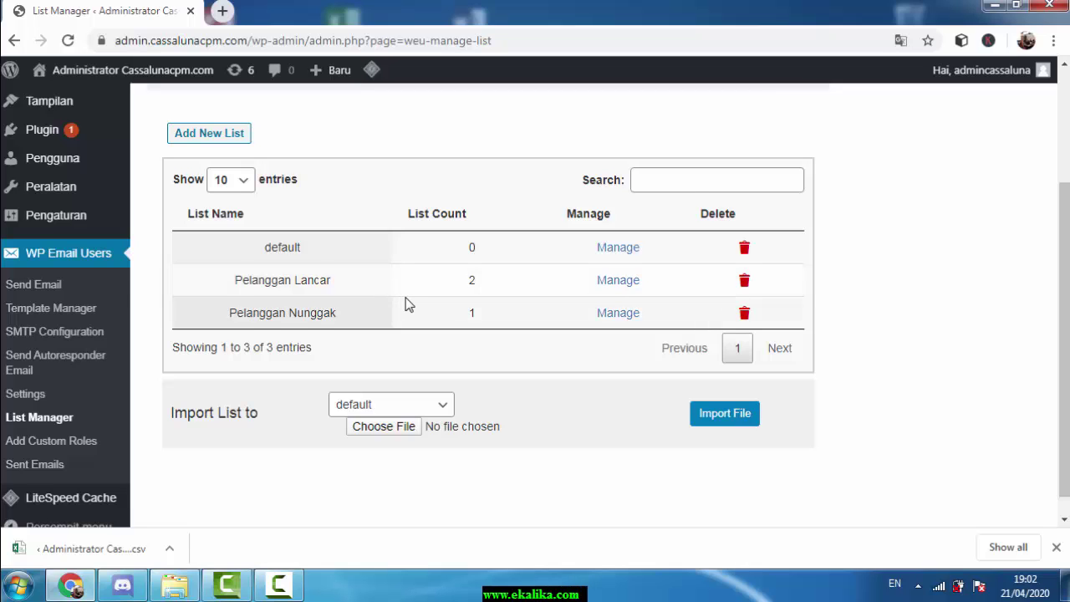
scroll(408, 305, up, 1)
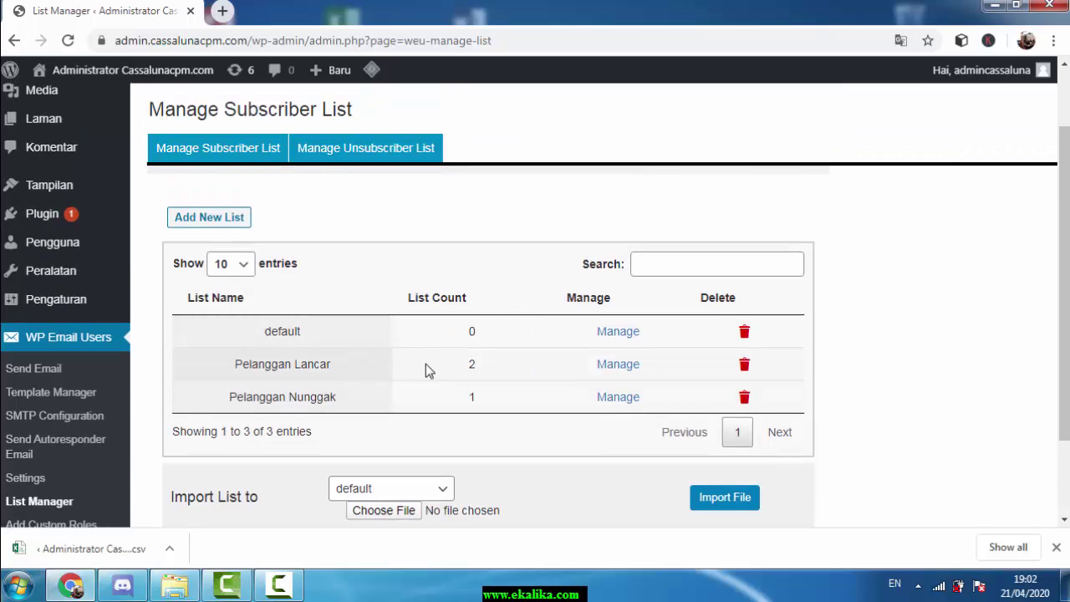
In the template manager, create a template 'tempale email tagihan lancar' with subject 'Info Tagihan Bulan'
click(61, 405)
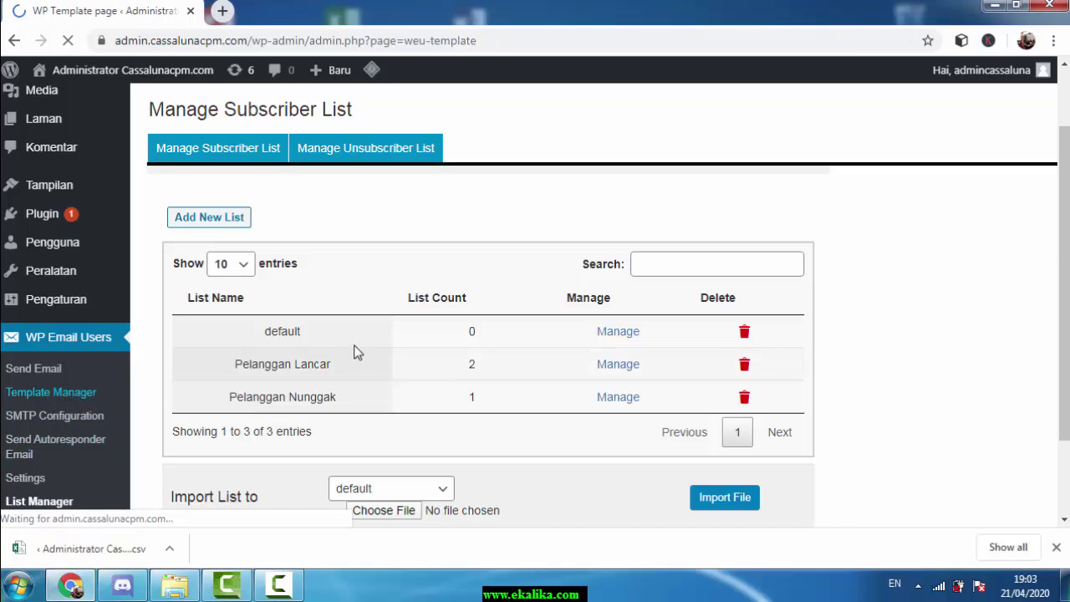
scroll(664, 310, down, 3)
scroll(656, 294, up, 2)
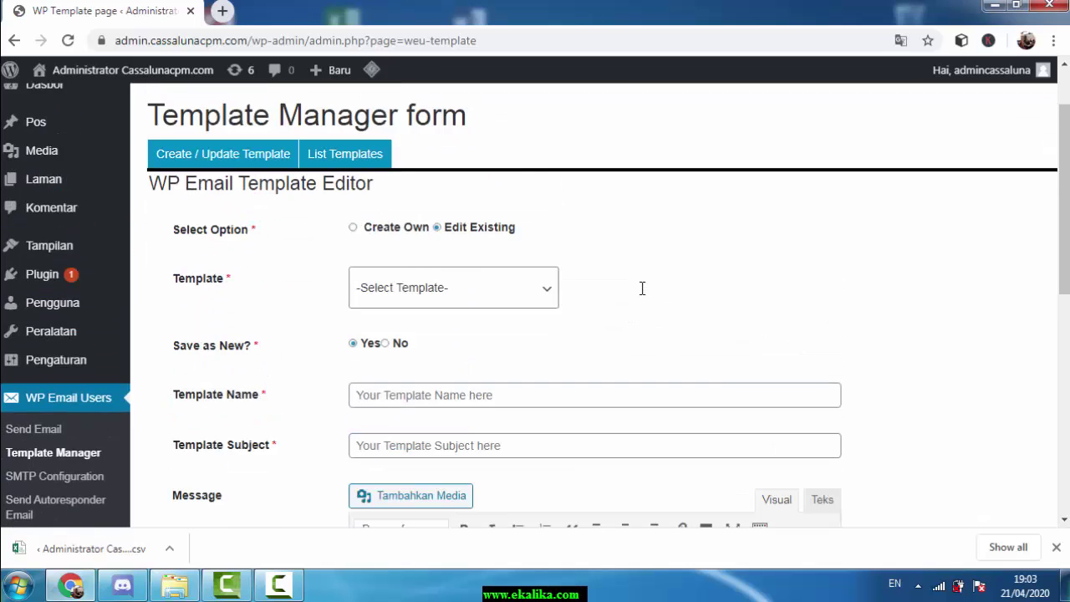
scroll(640, 288, down, 3)
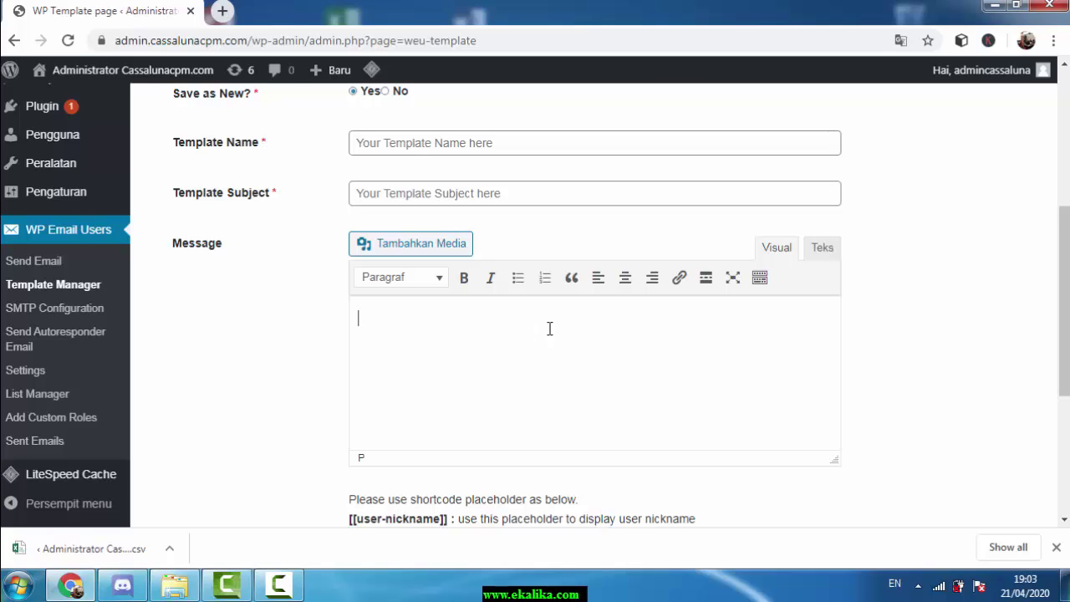
scroll(551, 321, up, 2)
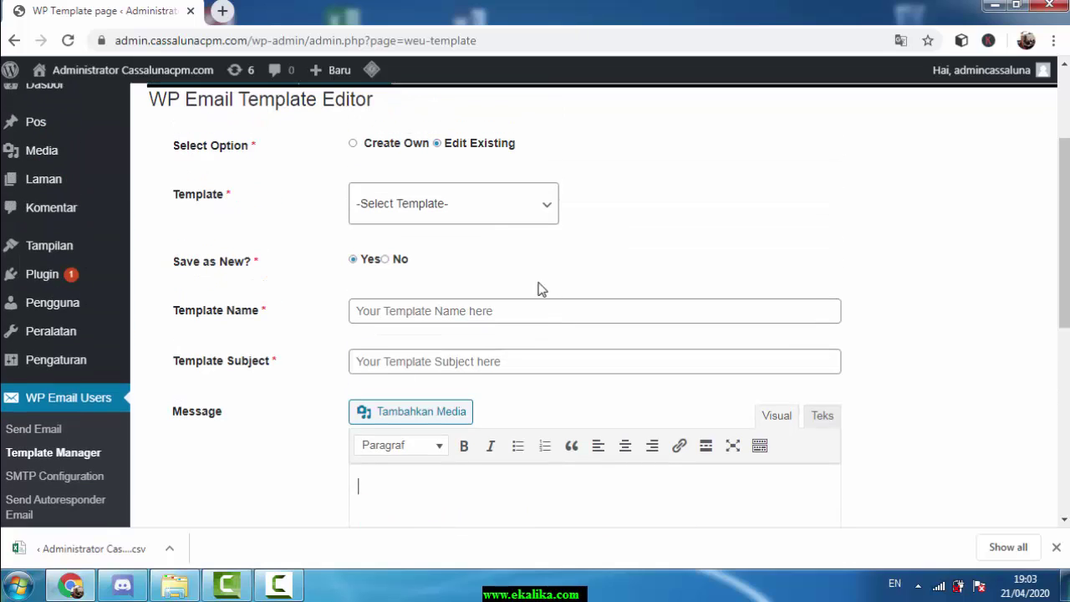
click(370, 149)
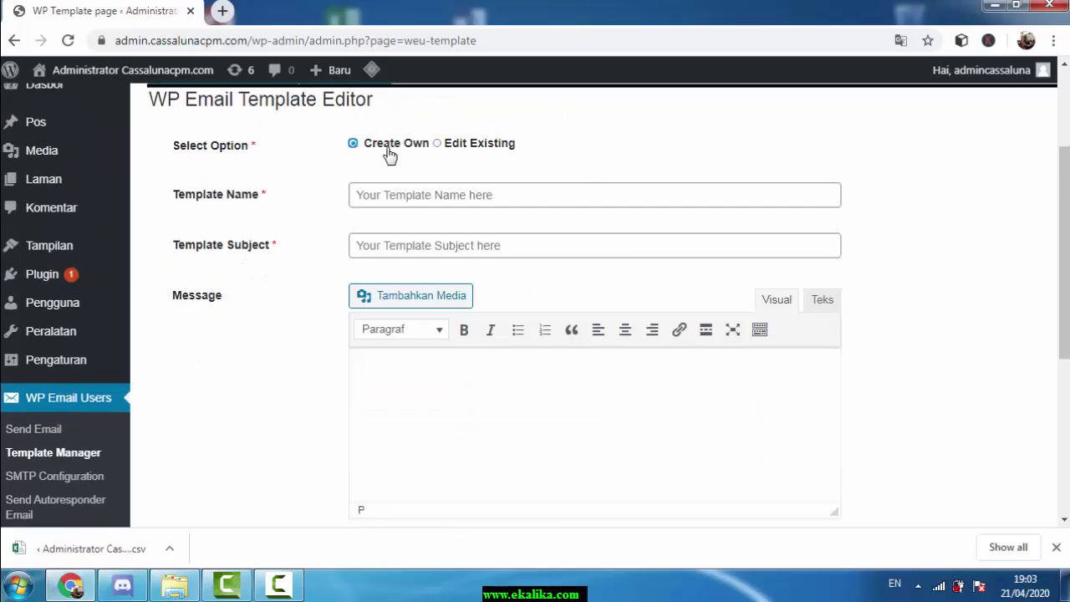
click(573, 198)
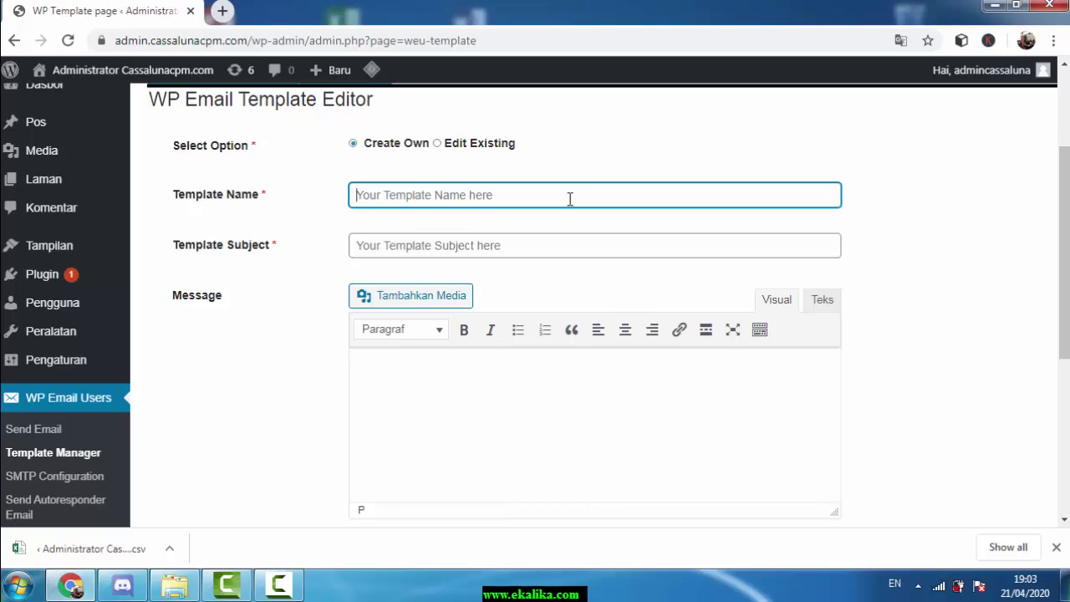
text(tem)
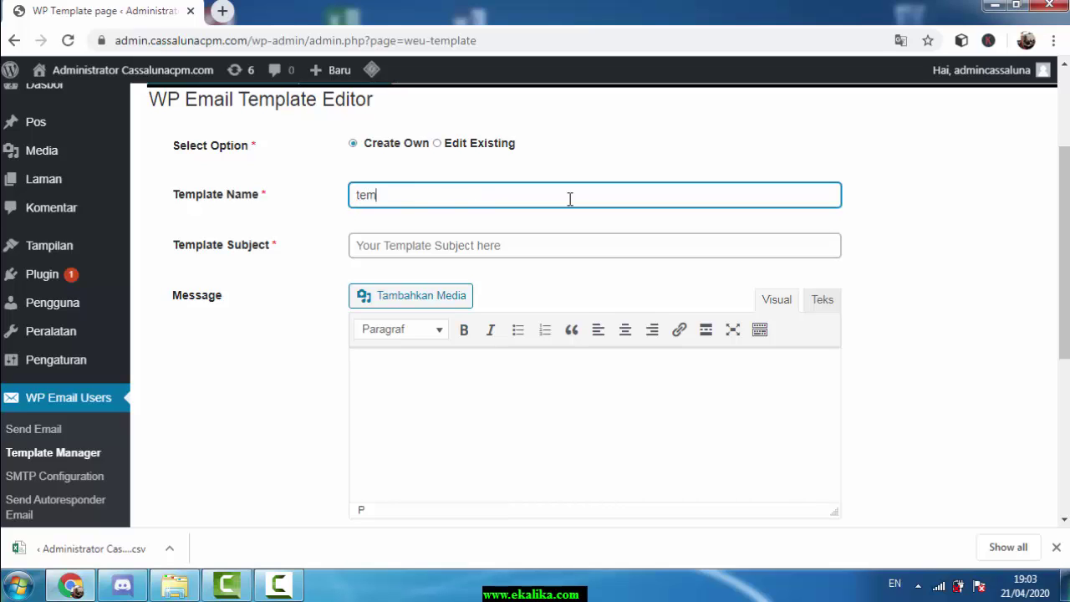
text(pale email tagihan l)
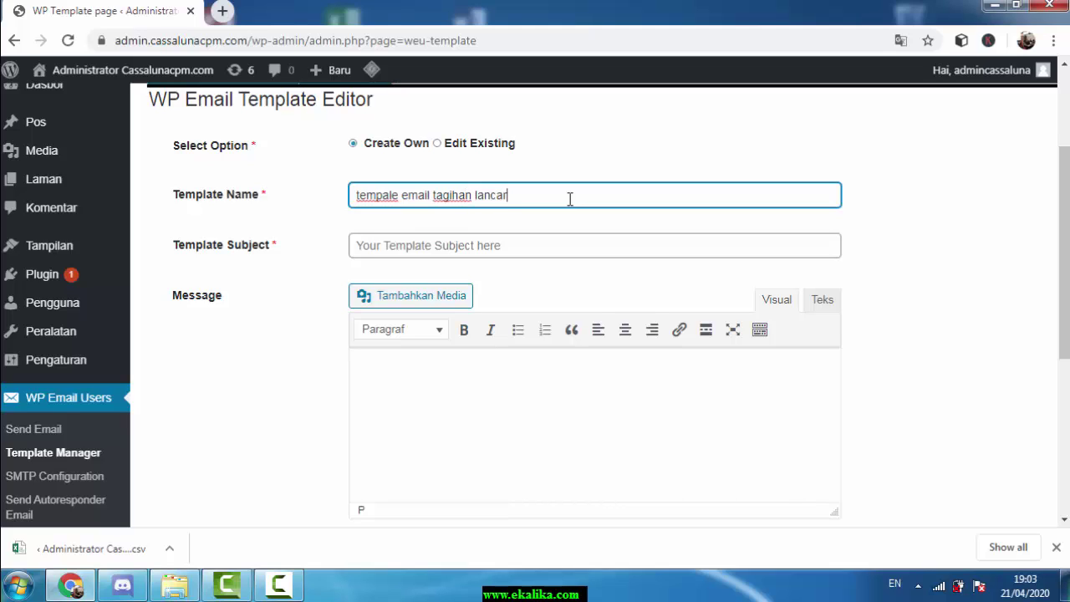
text(ancar)
click(469, 244)
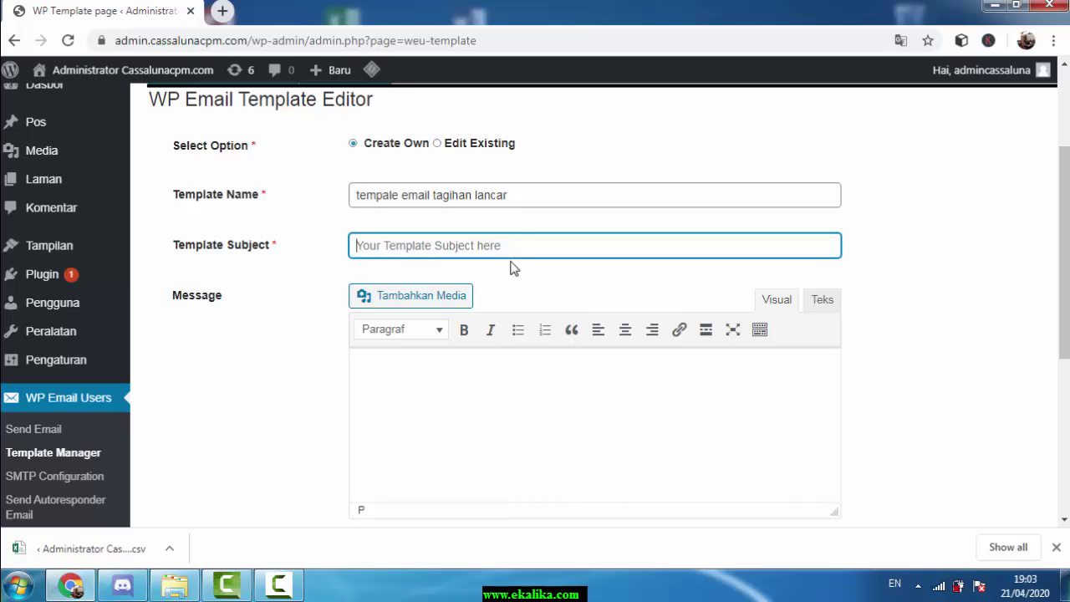
text(I)
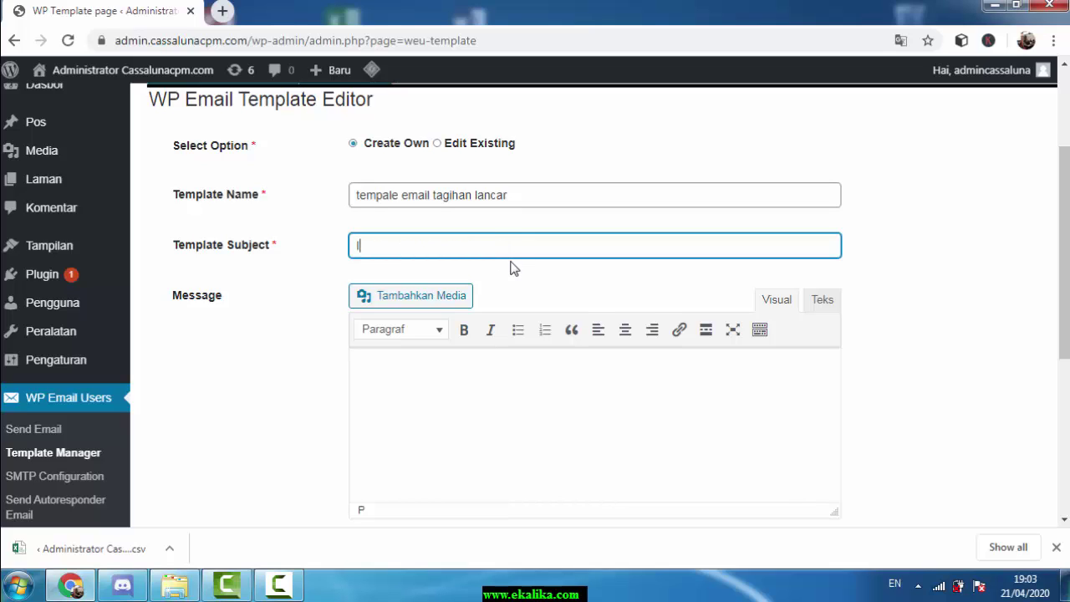
text(nfo Tagihan Bulan)
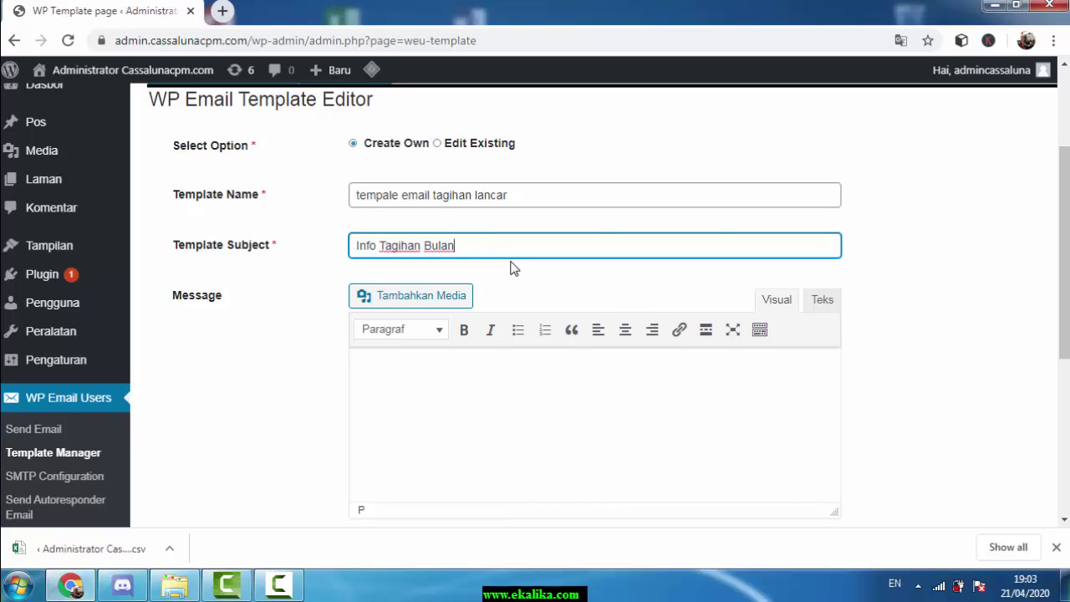
click(498, 378)
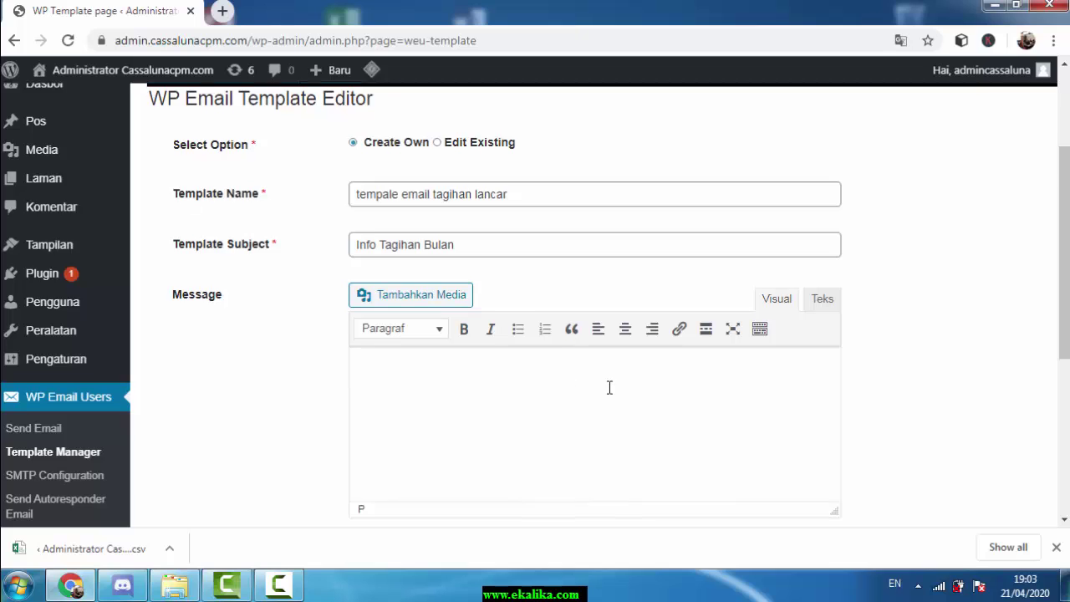
Write the Assalamualaikum greeting with 'Bapak/Ibu' and the copied [[first-name]] shortcode
scroll(559, 341, down, 1)
scroll(564, 320, down, 1)
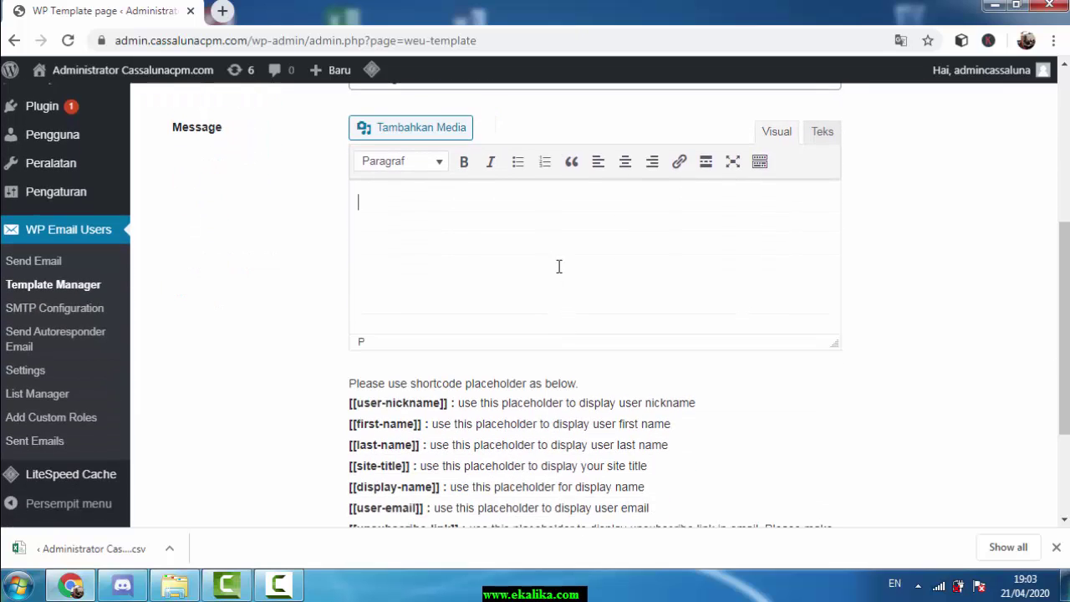
text(Assalam)
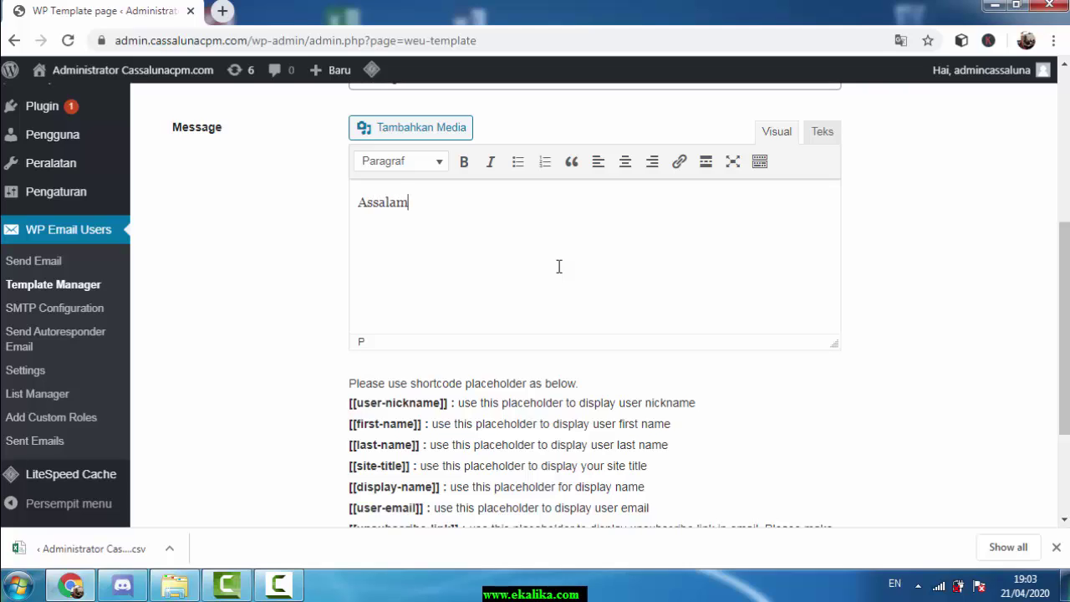
text(ualaikum,)
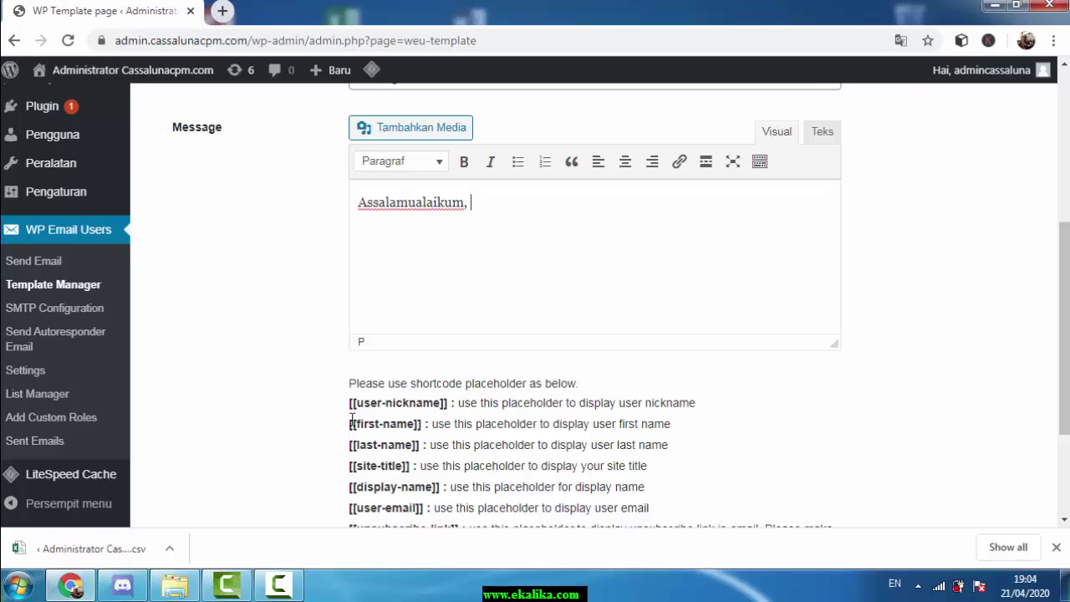
drag(349, 425, 424, 429)
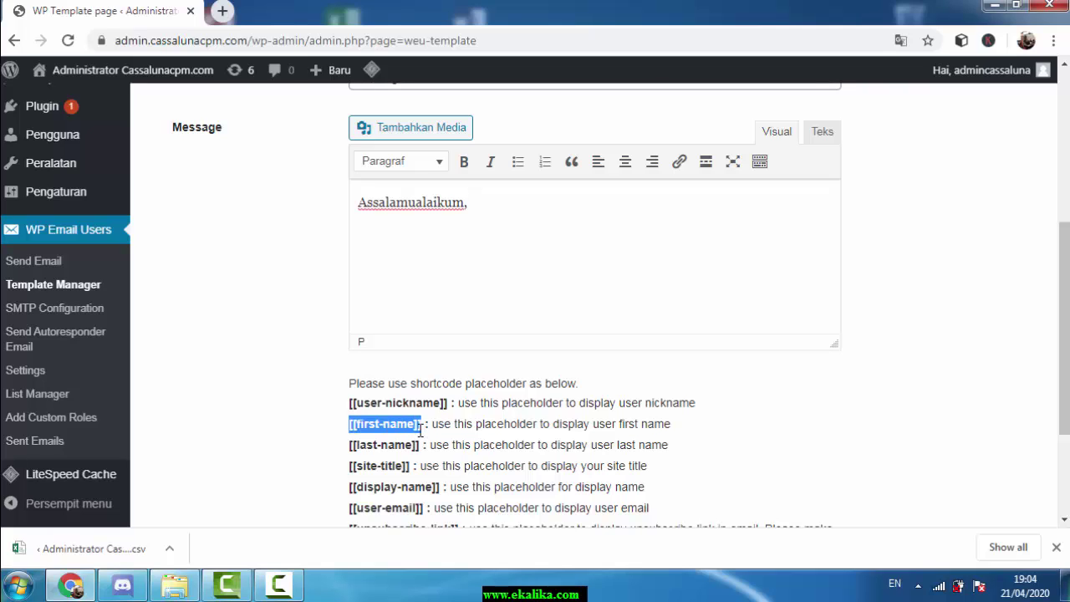
right_click(420, 430)
click(430, 443)
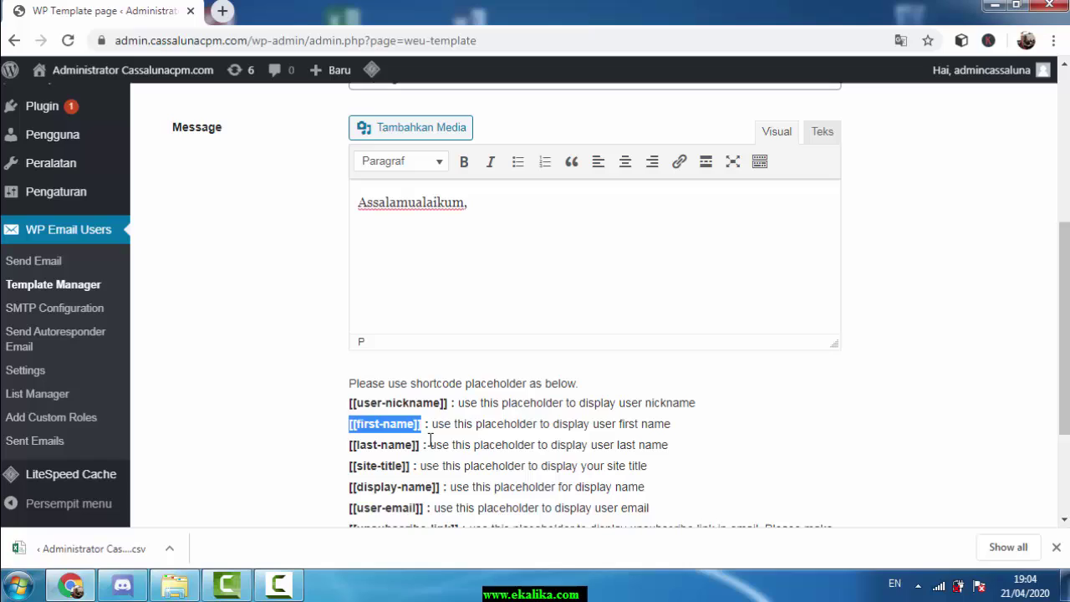
click(509, 201)
key(ctrl+v)
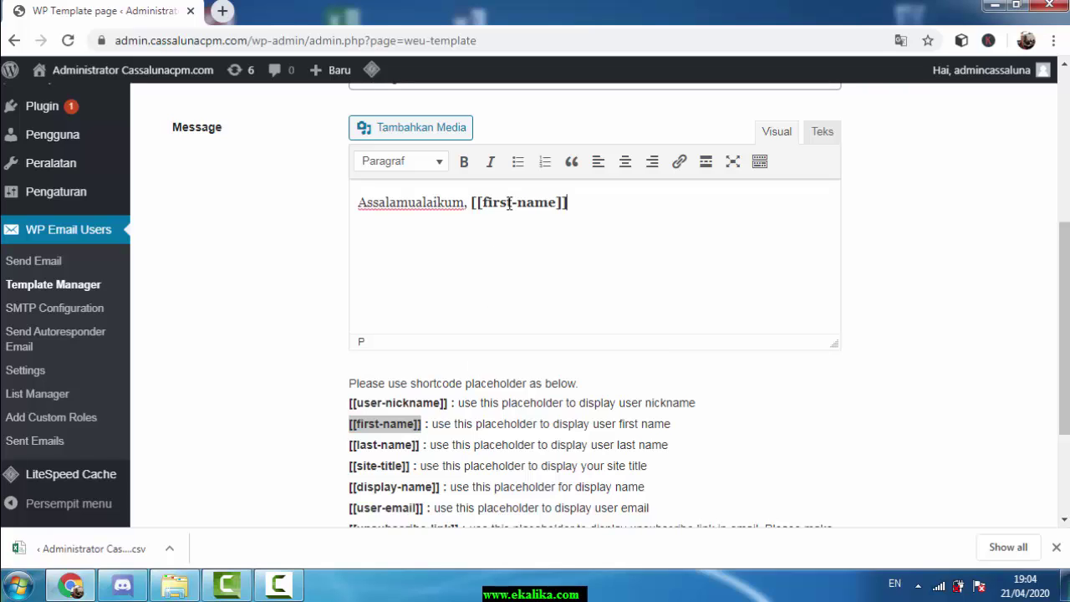
click(470, 203)
text(Bapak/Ibu)
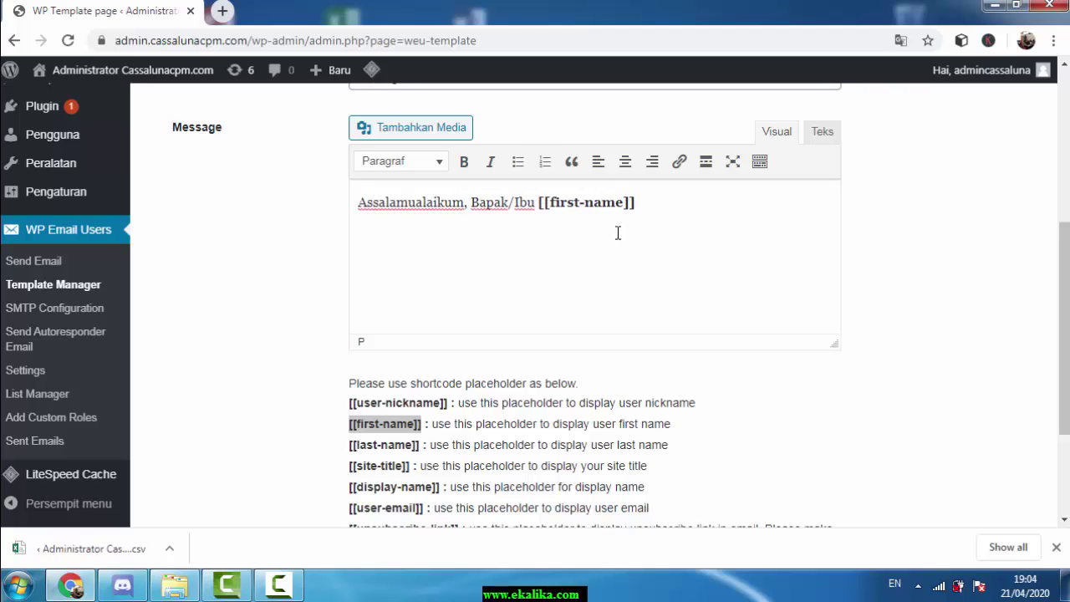
click(688, 241)
key(Return)
Add the installment reminder due 20 April 2020, the ignore-if-paid line, and sign off 'Terimakasih', 'Cassaluna'
text(Untun)
text( mengiga)
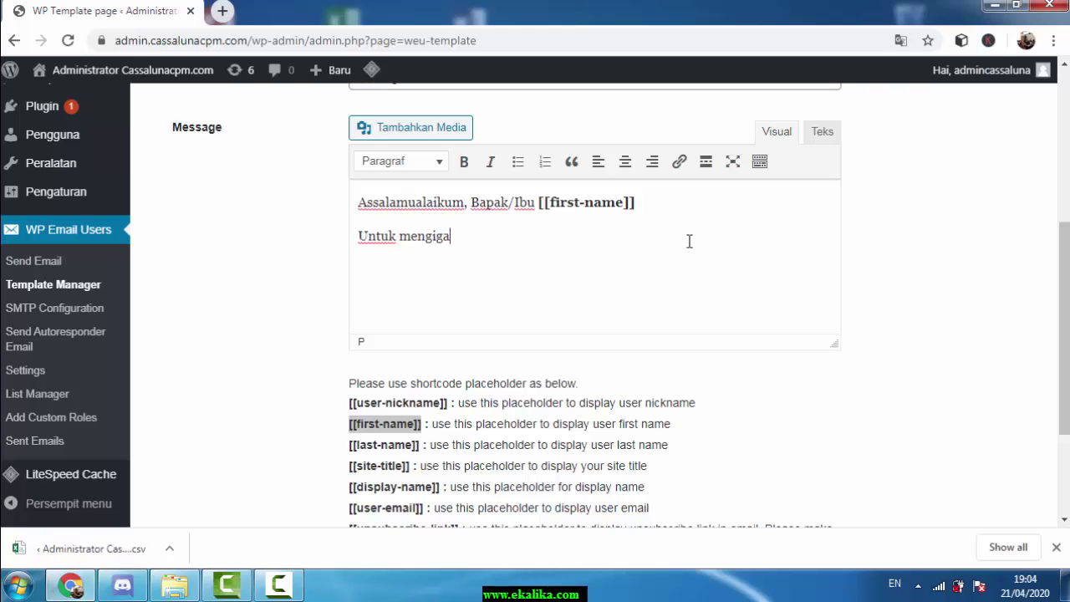
key(BackSpace)
key(BackSpace)
text(ngatkan )
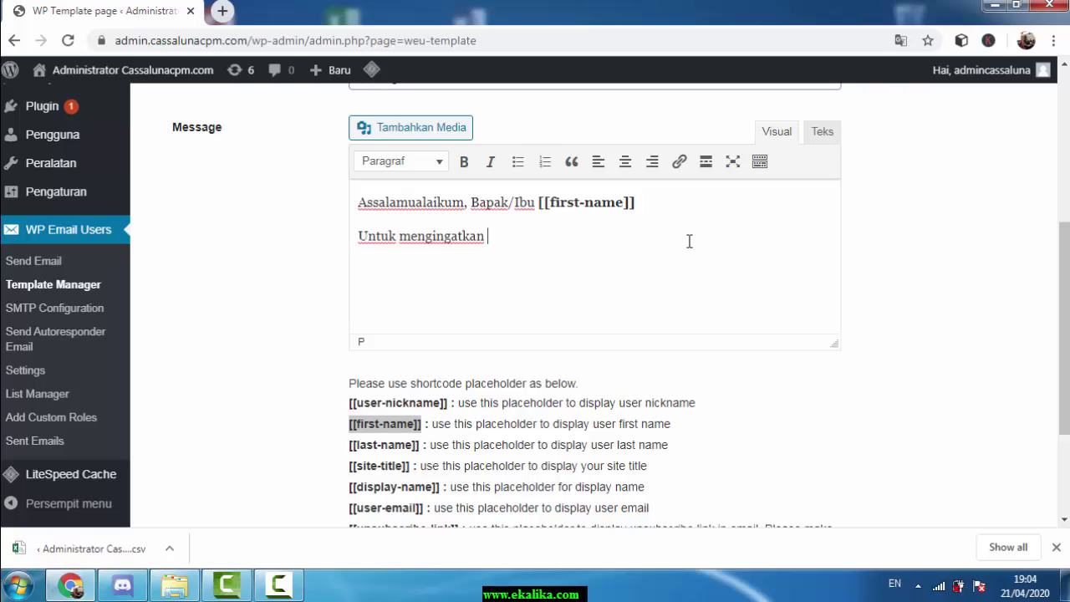
text(cicilan perumahan syariah)
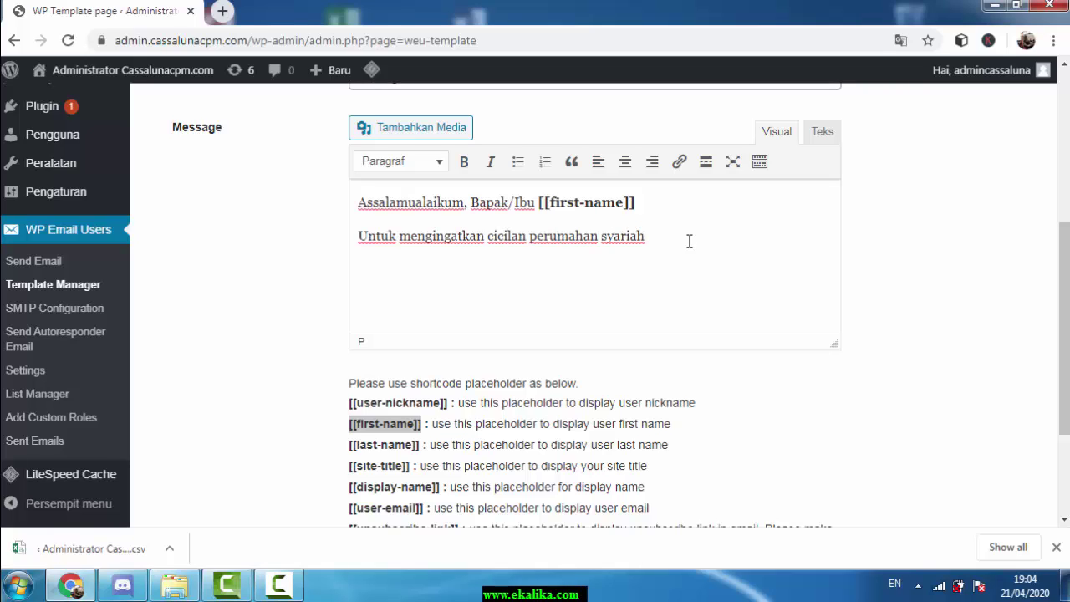
text( , jatuh tempo tgl 20 April 20)
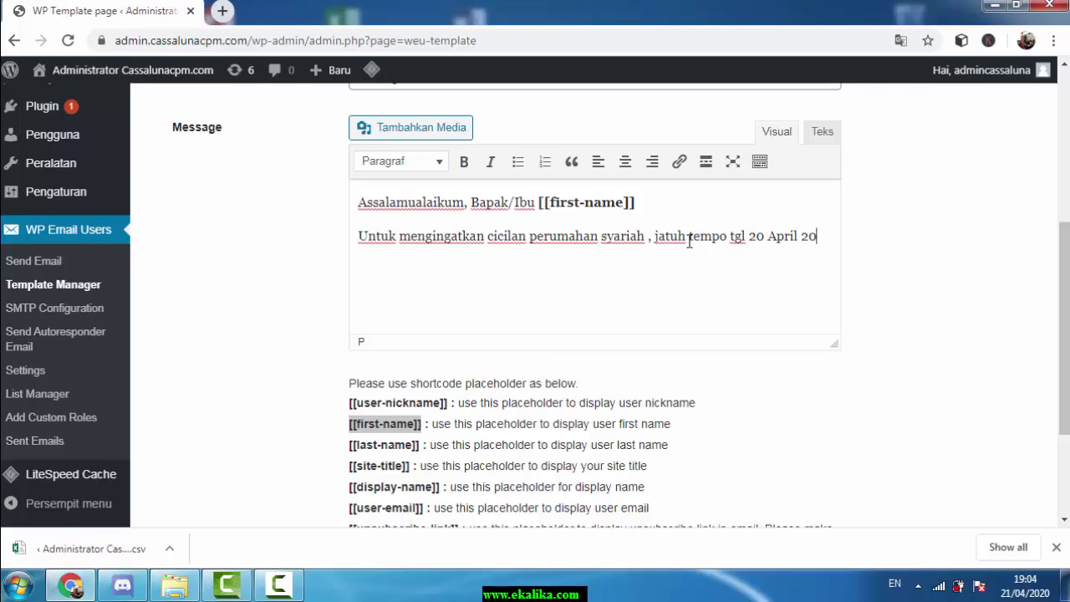
text(20 dddddddddddddddddddddd)
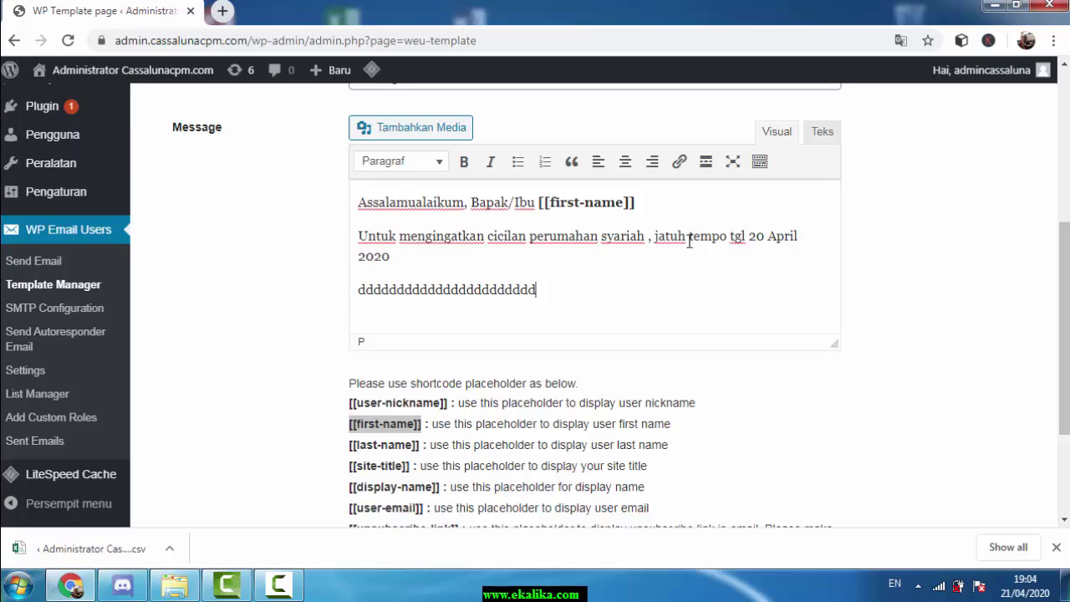
key(Return)
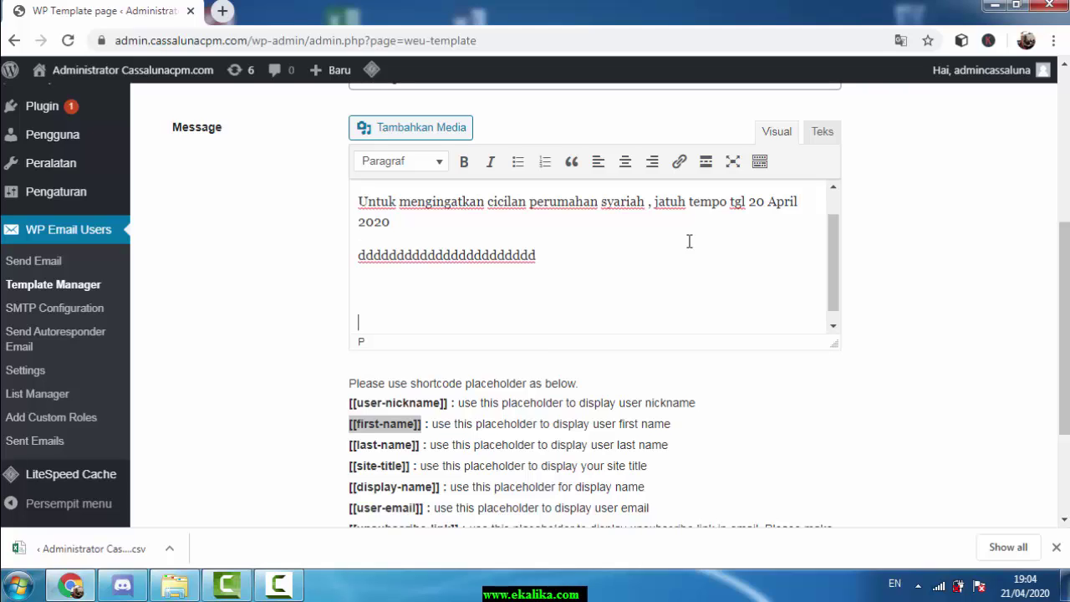
text(Jika sudah melakukan pembayaran)
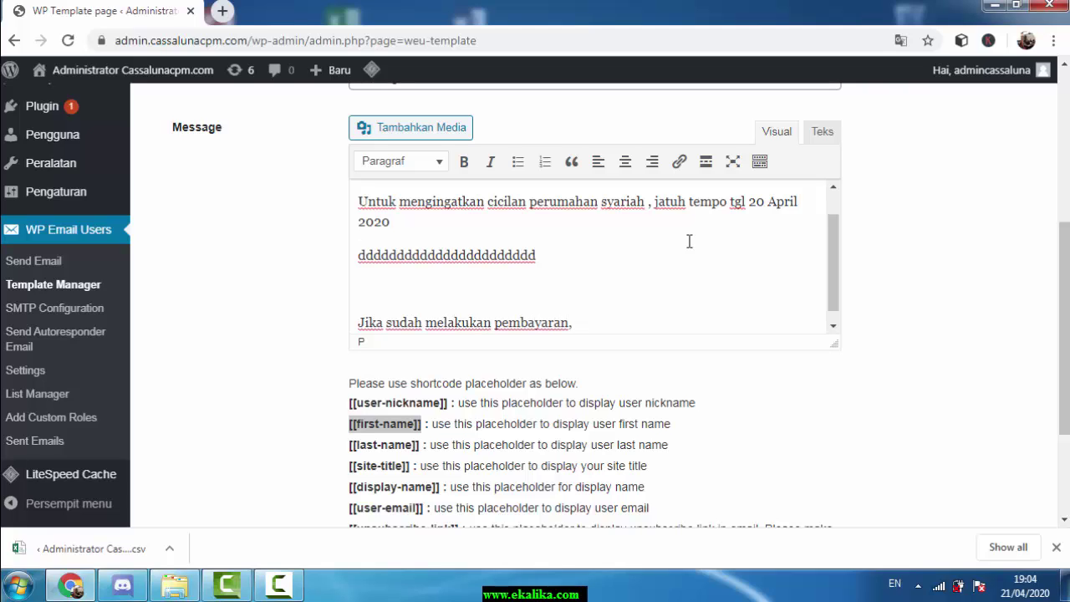
text(, mohon abaikan email ini.)
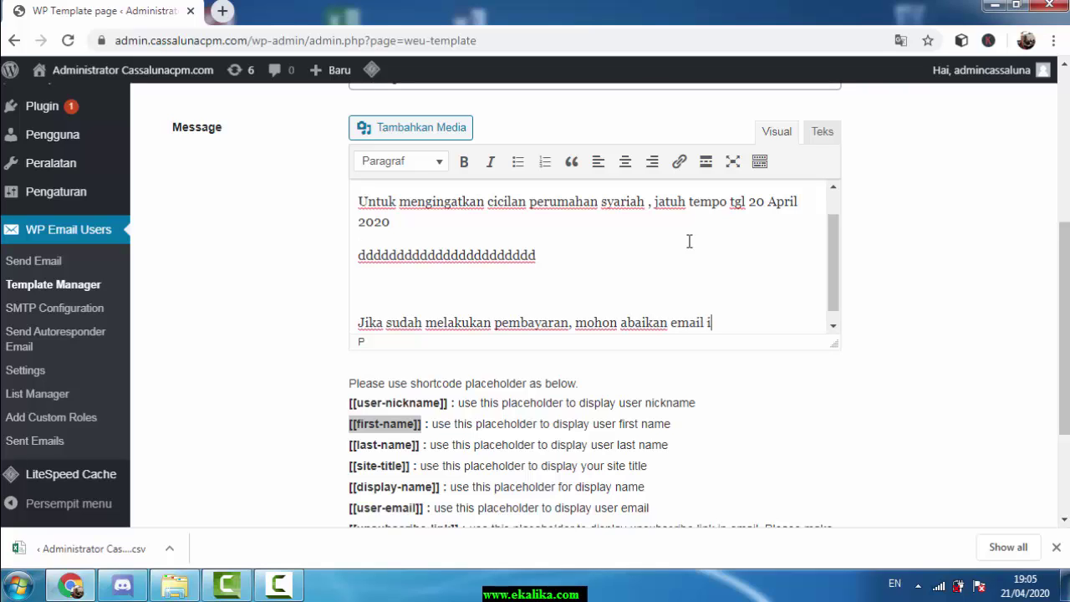
key(Return)
key(Return)
text(Ter)
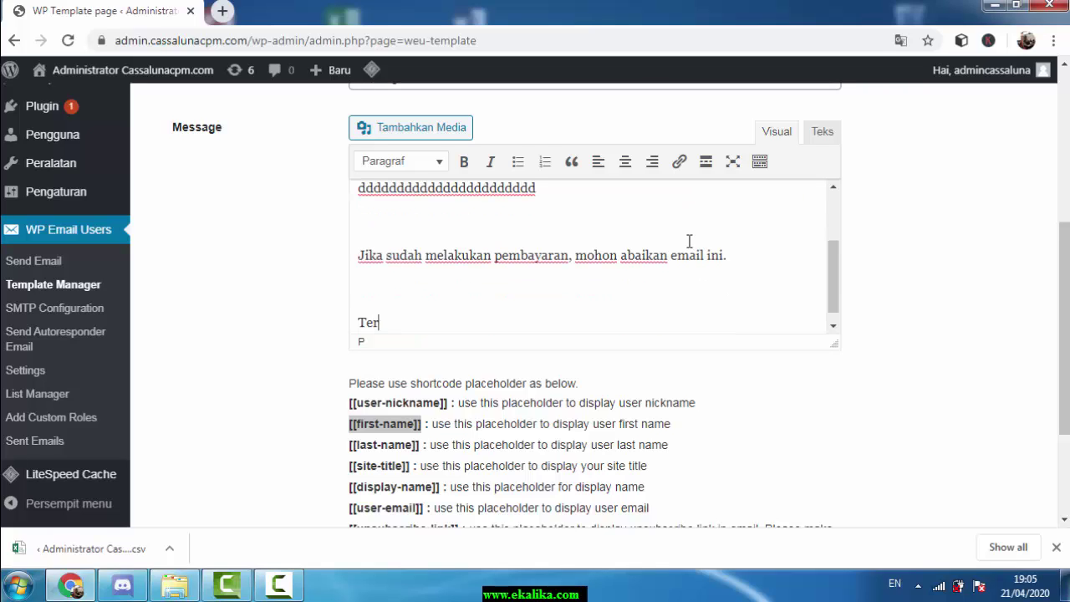
text(imakasih)
key(Return)
text(Ca)
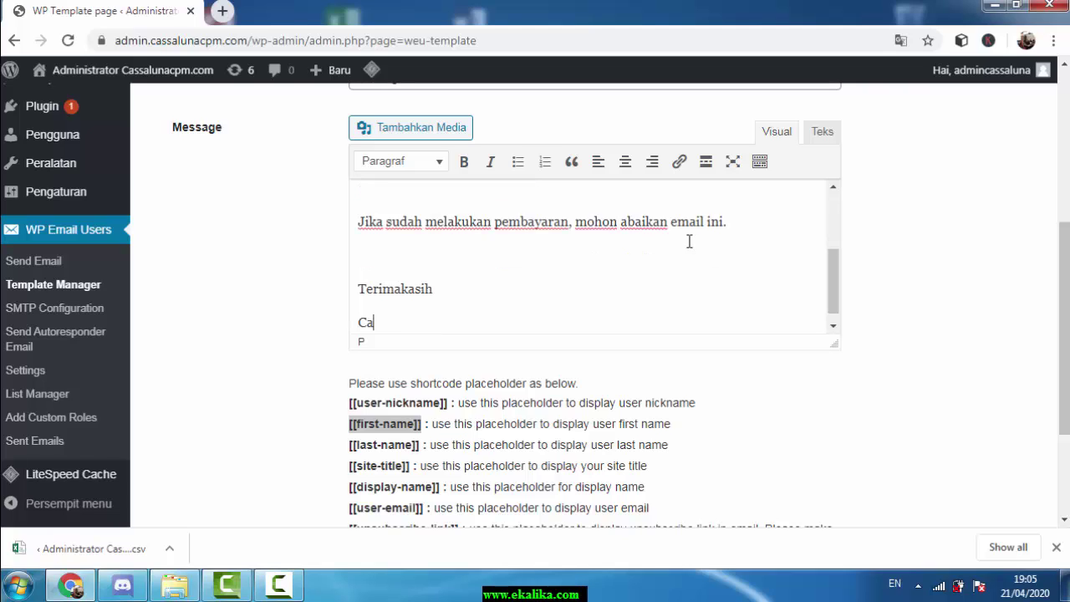
text(ssaluna)
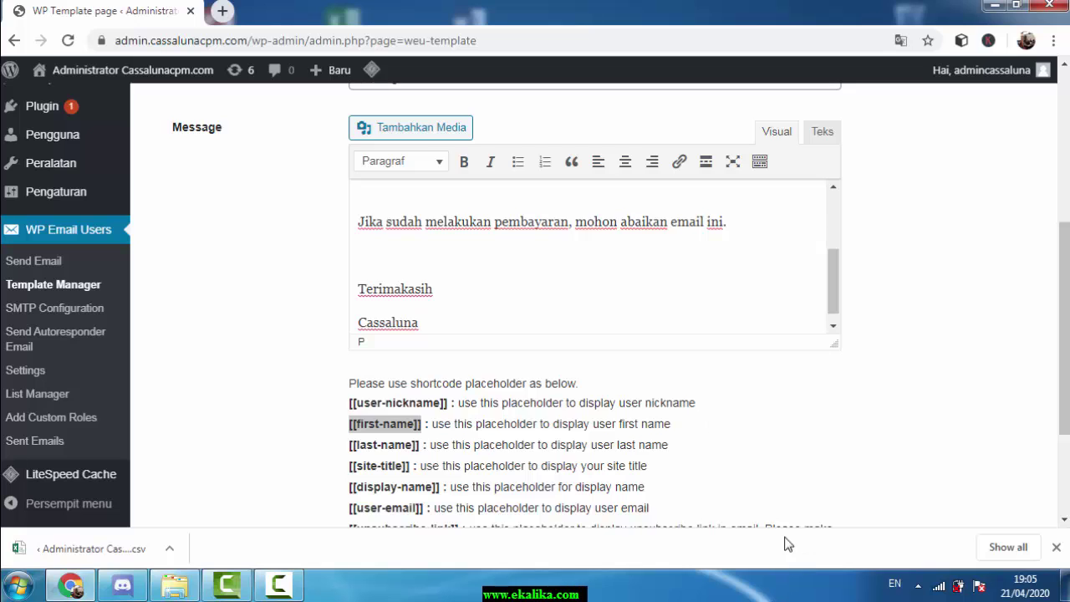
scroll(743, 444, down, 2)
Save the 'tempale email tagihan lancar' template and see 'Your Template has been Saved.'
scroll(730, 375, up, 2)
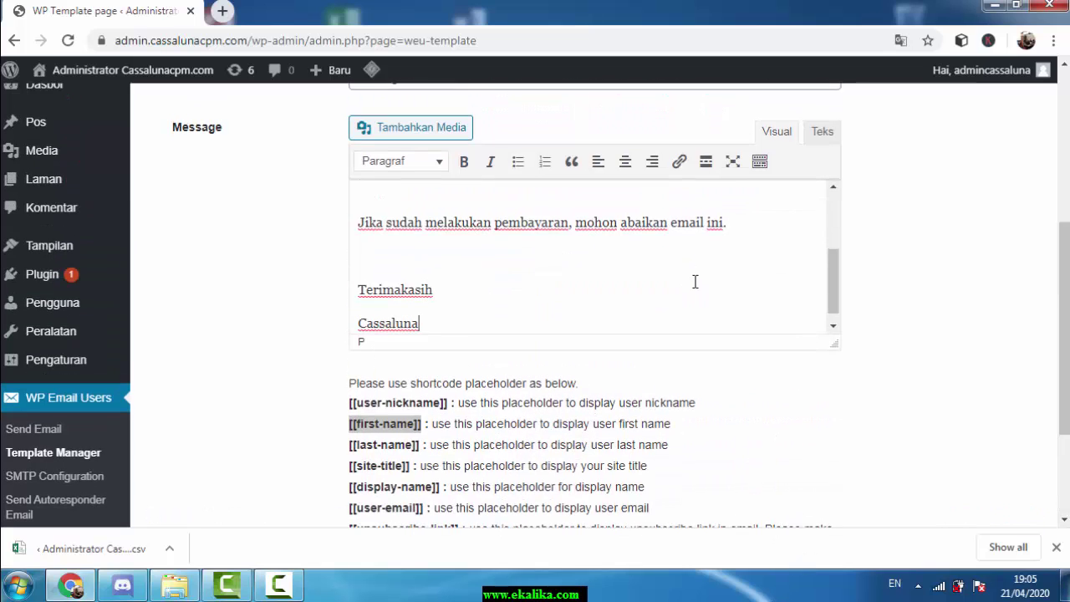
scroll(693, 281, up, 2)
scroll(903, 285, up, 2)
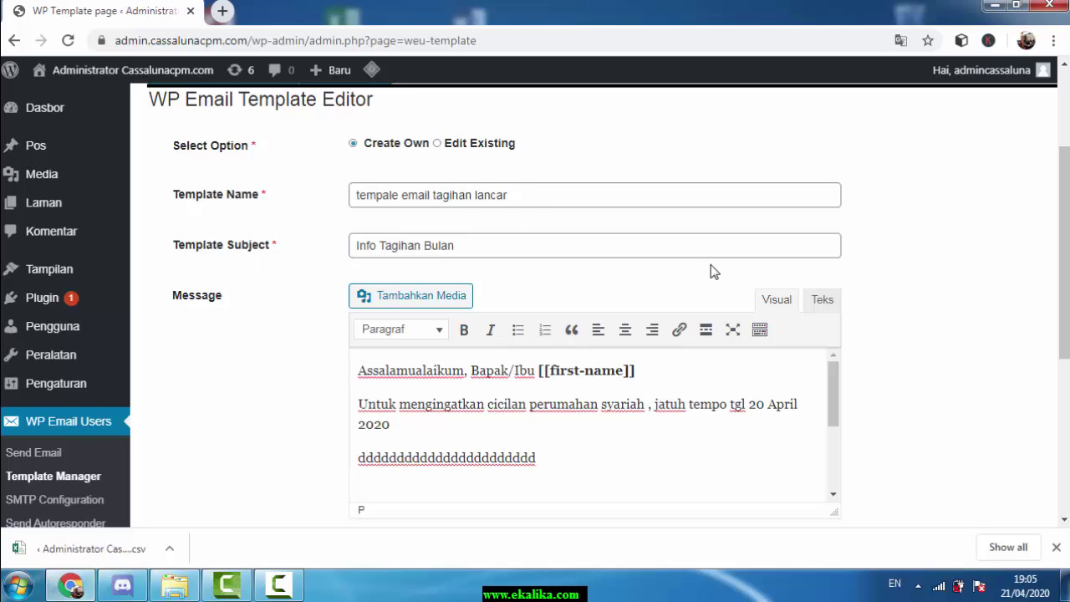
scroll(705, 263, down, 2)
scroll(702, 261, up, 3)
scroll(700, 261, down, 5)
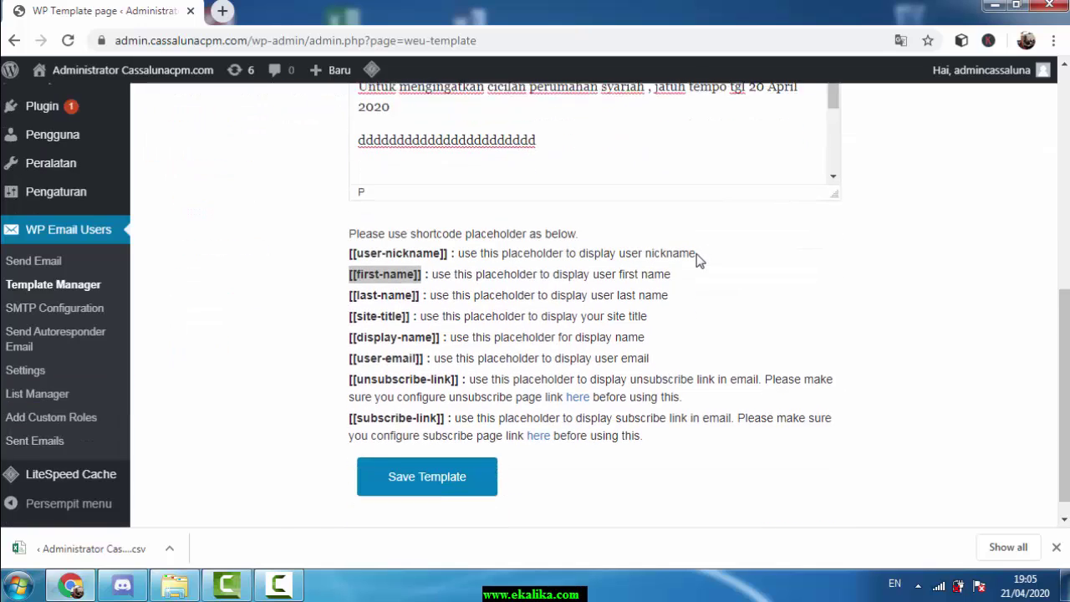
click(443, 464)
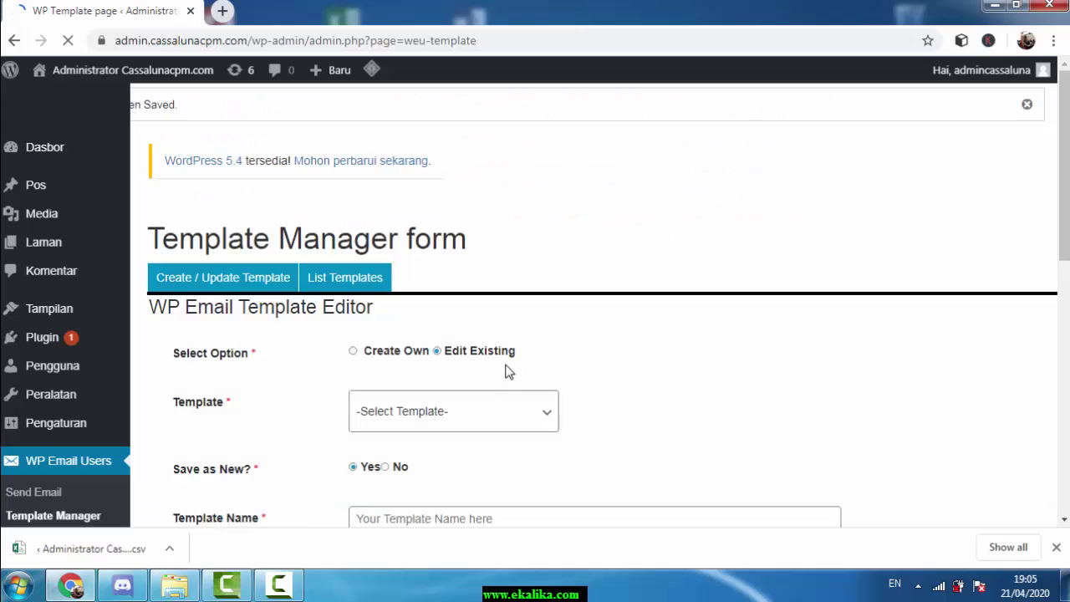
scroll(609, 282, down, 5)
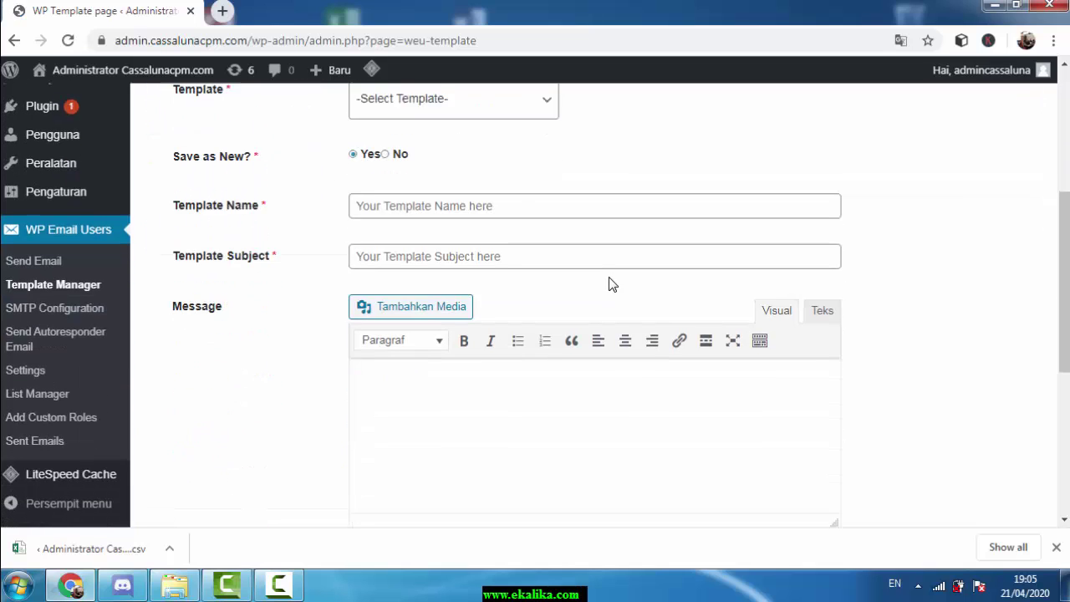
scroll(616, 270, down, 4)
scroll(616, 266, up, 7)
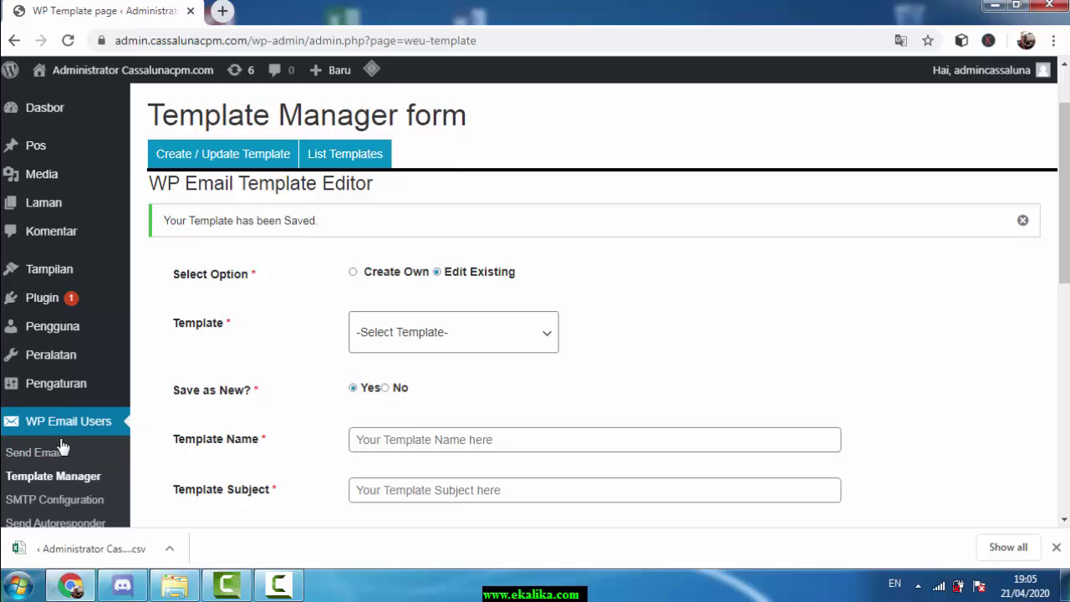
scroll(51, 443, down, 1)
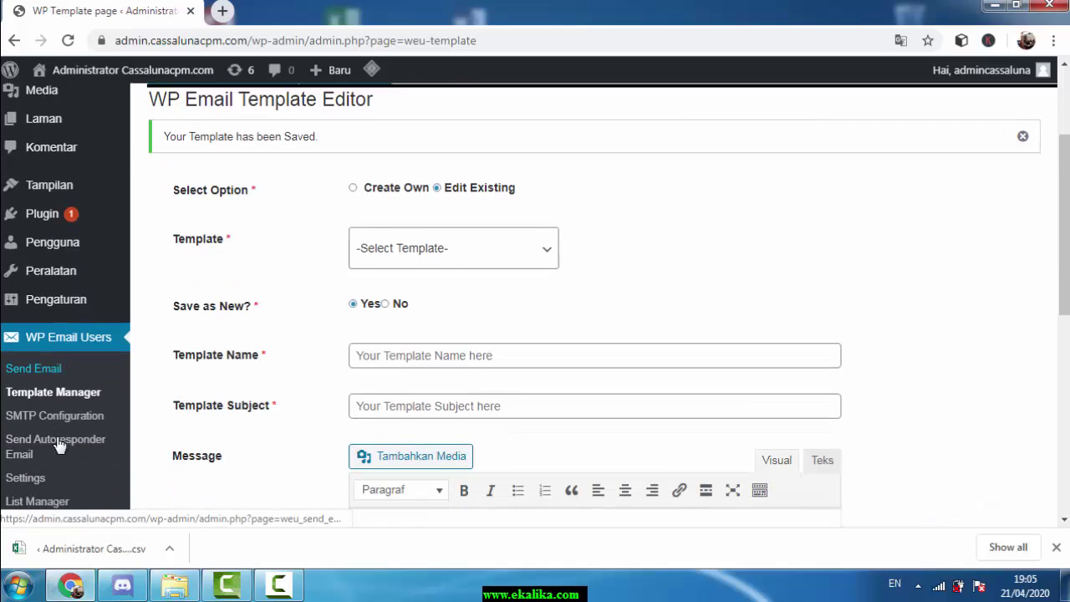
Show Template Manager's List Templates tab with the SP 1 and tempale email tagiha entries
click(39, 403)
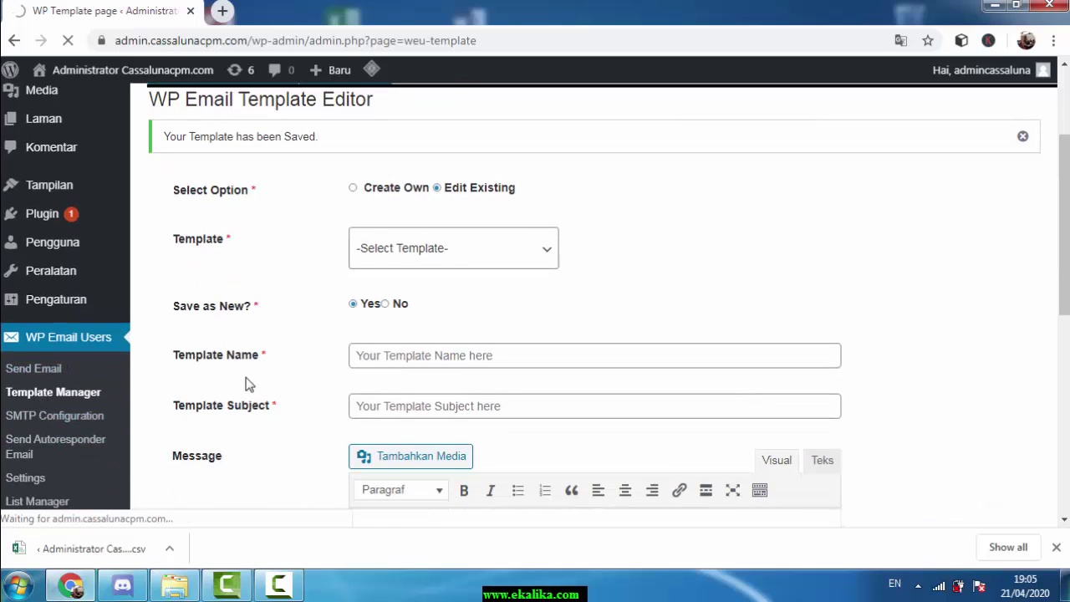
scroll(607, 310, down, 3)
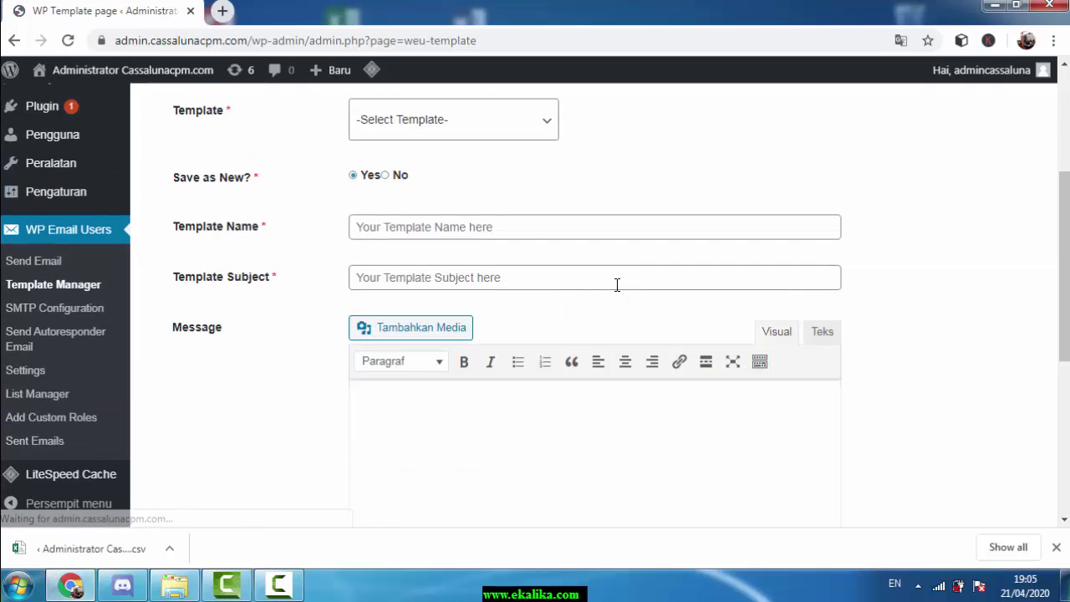
scroll(314, 241, up, 2)
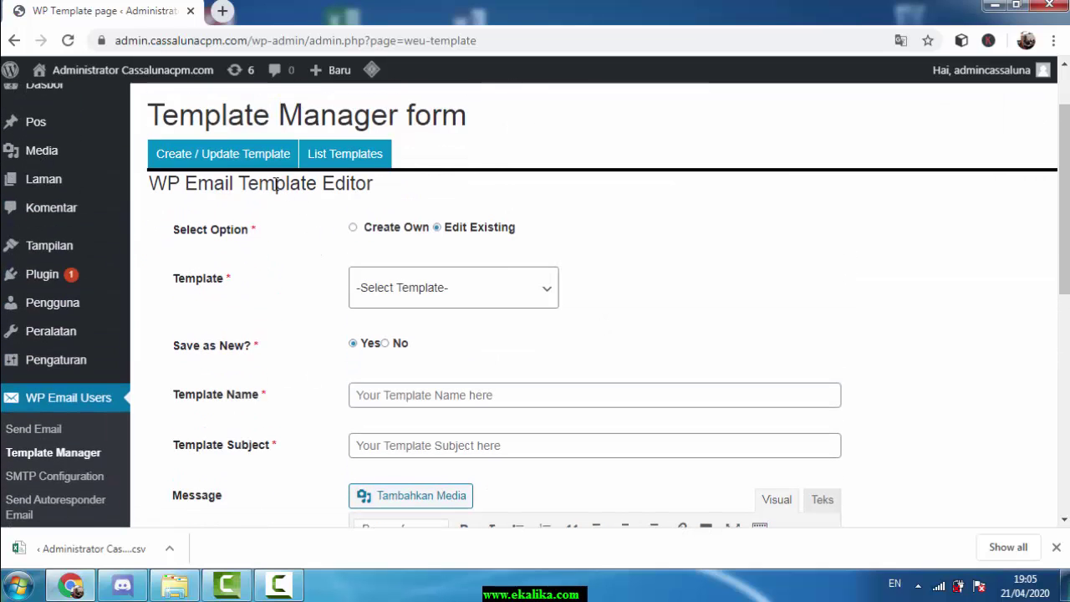
click(364, 155)
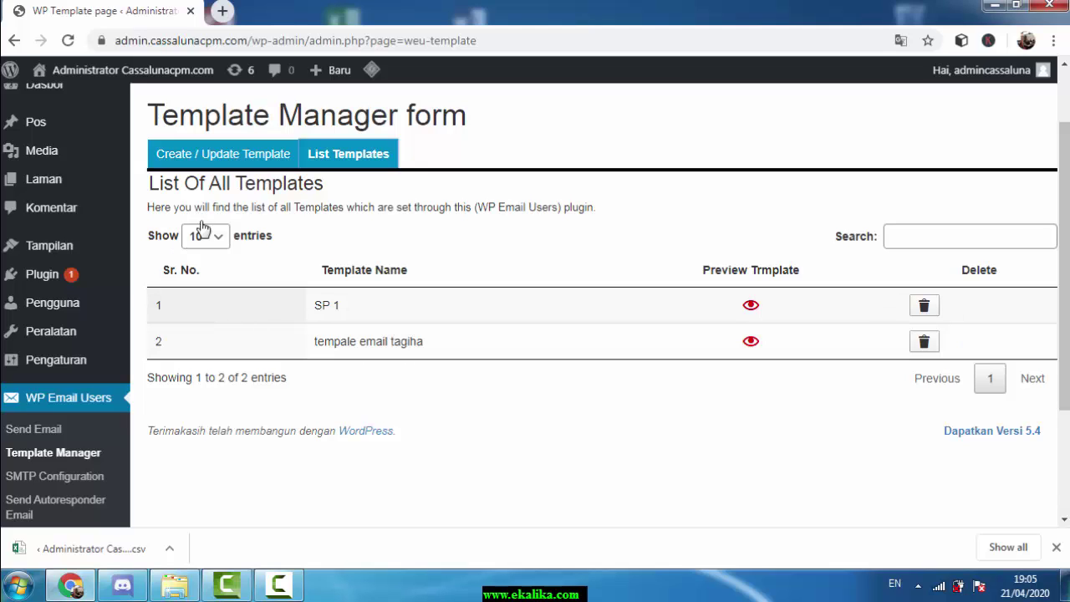
Load the tempale email tagiha template in the Create / Update Template editor
click(243, 159)
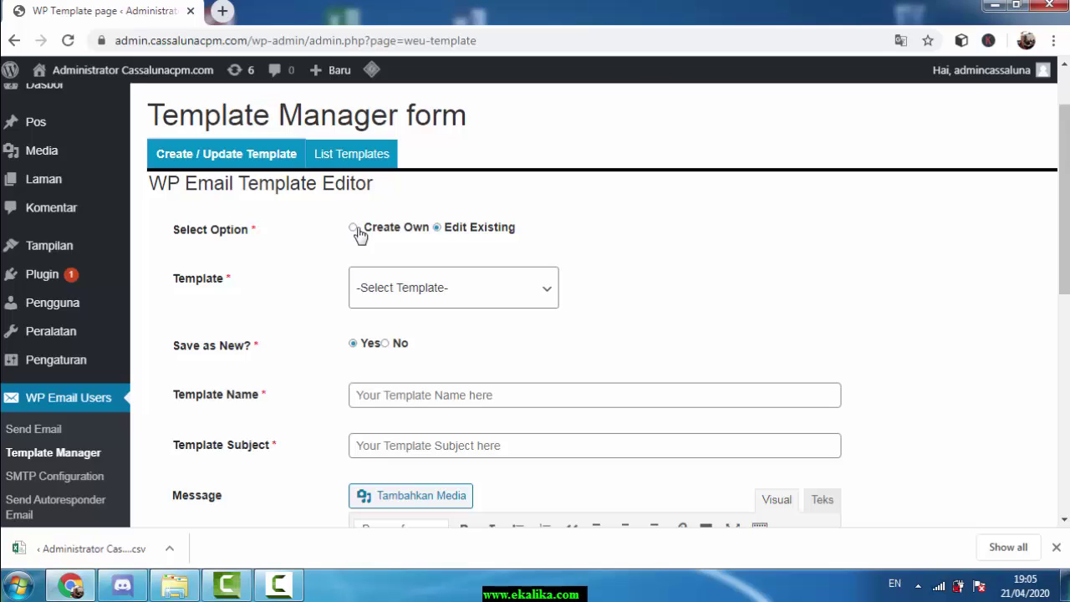
click(476, 290)
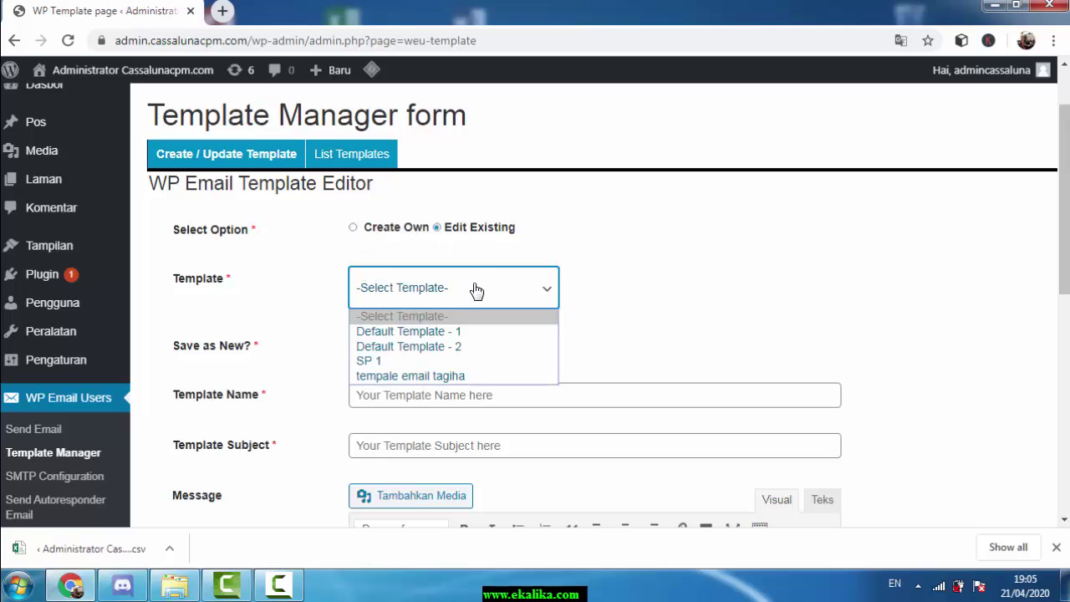
click(443, 379)
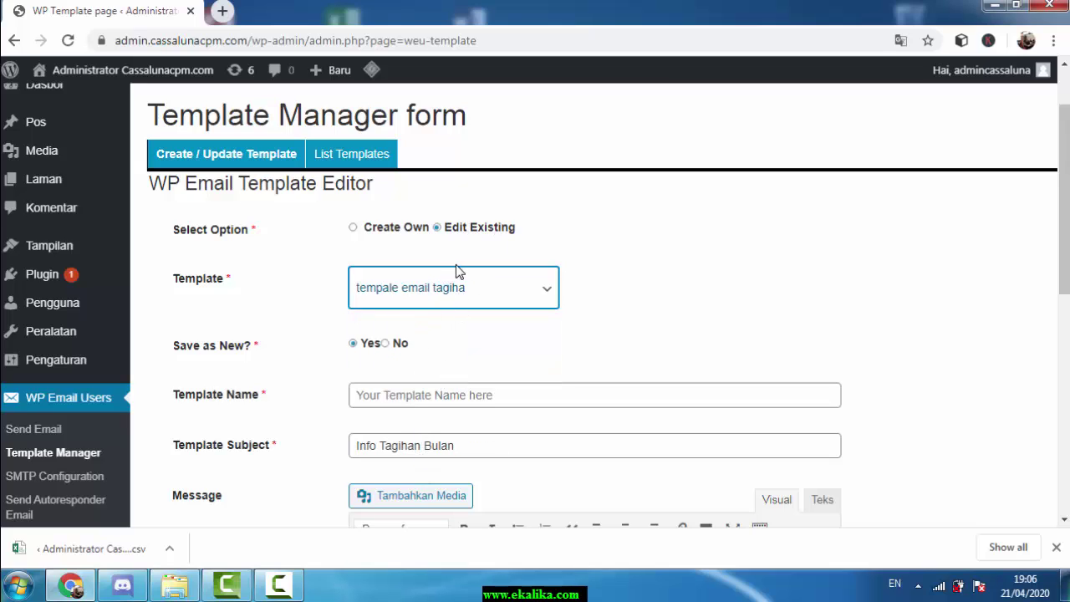
Switch to Create Own and clear the leftover subject 'Info Tagihan Bulan'
click(382, 233)
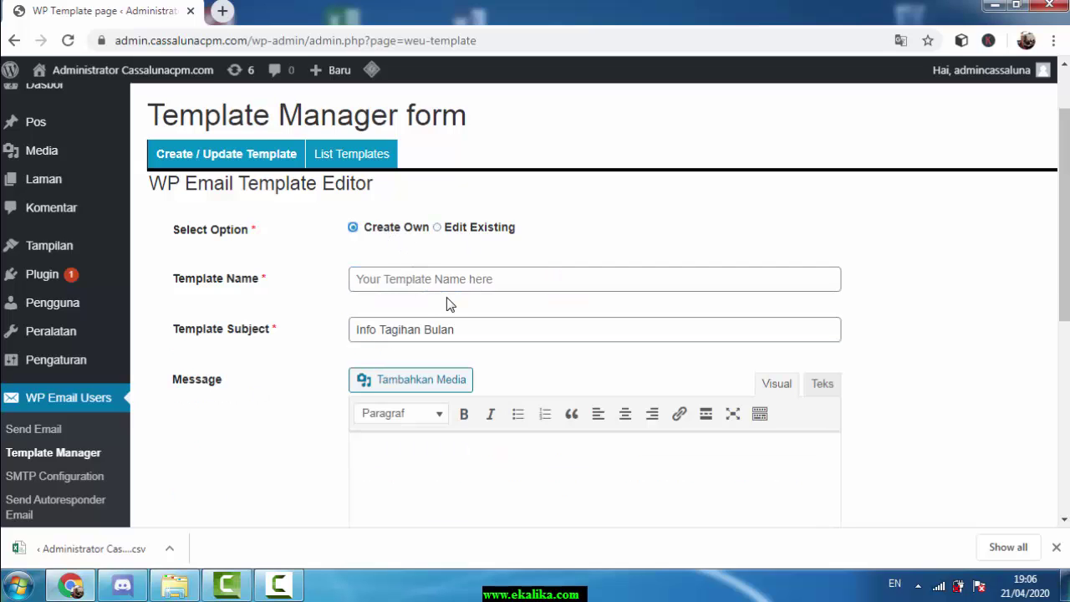
scroll(452, 304, down, 1)
drag(455, 244, 299, 248)
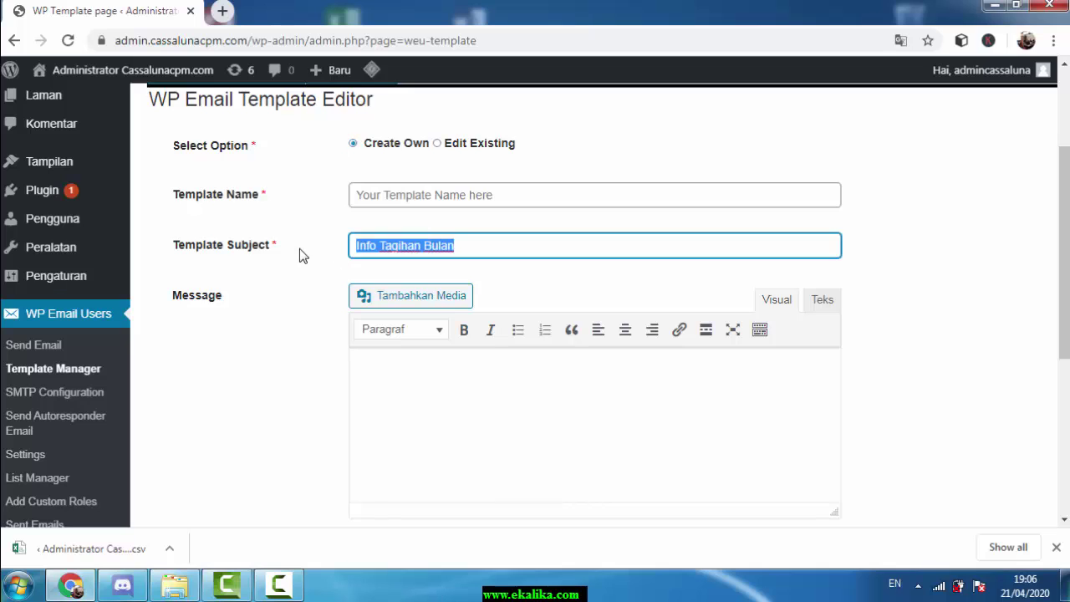
key(BackSpace)
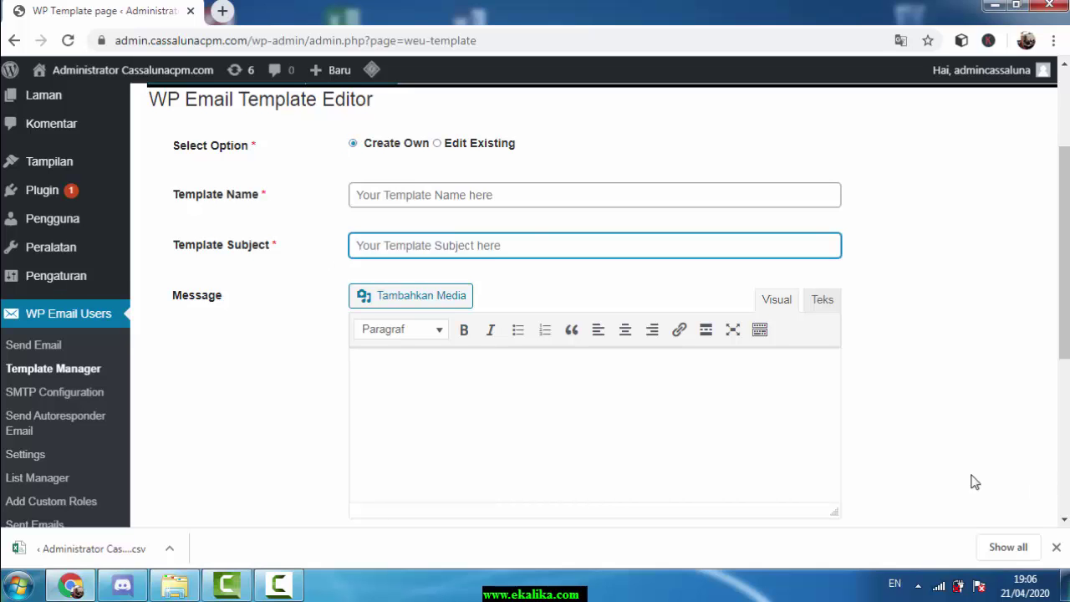
scroll(974, 482, down, 4)
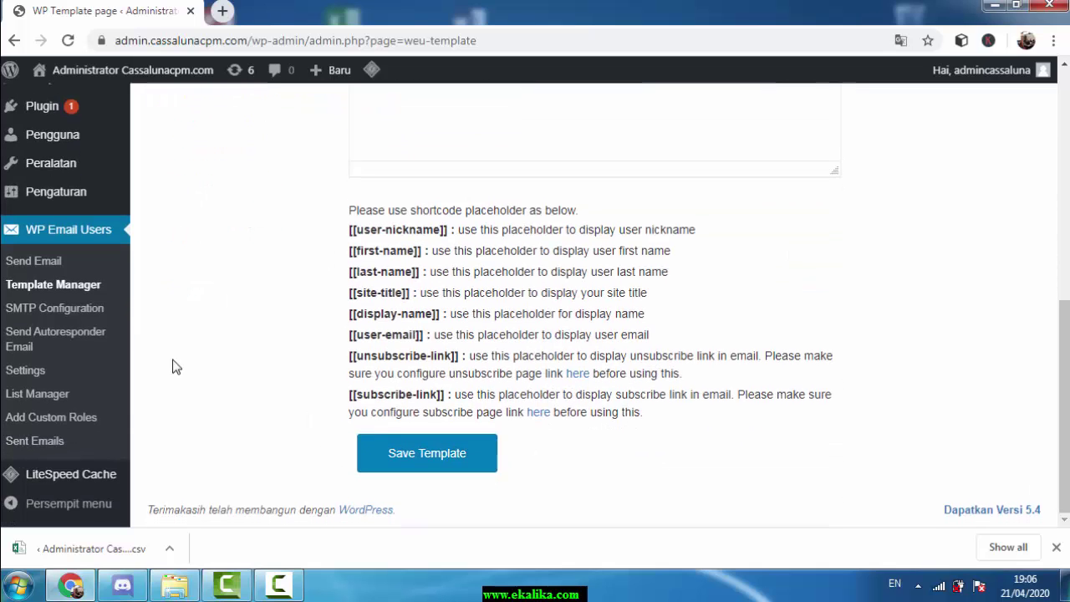
scroll(215, 334, up, 3)
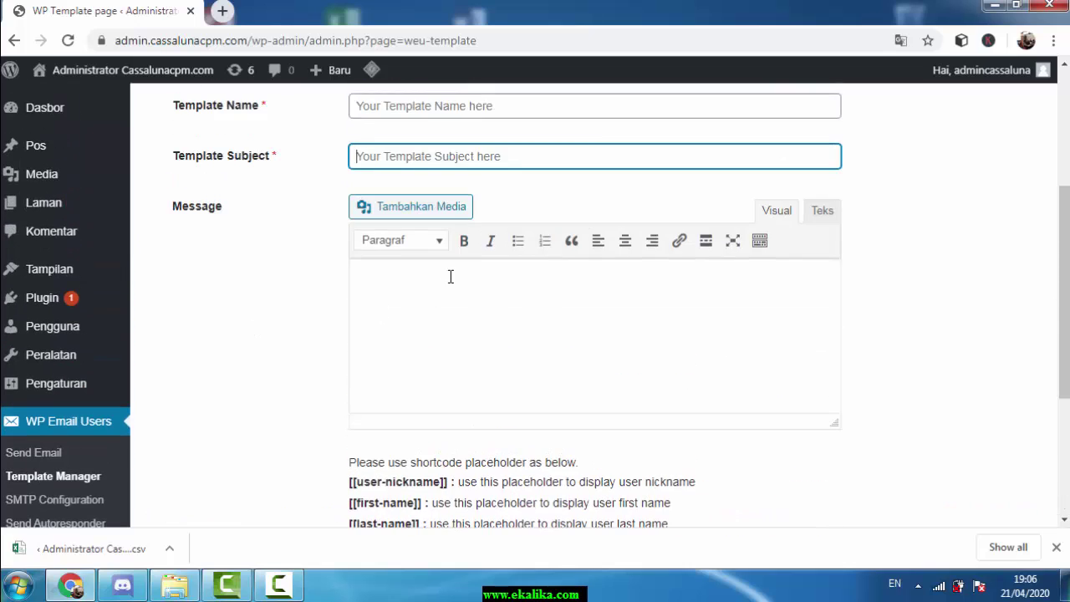
scroll(449, 276, up, 2)
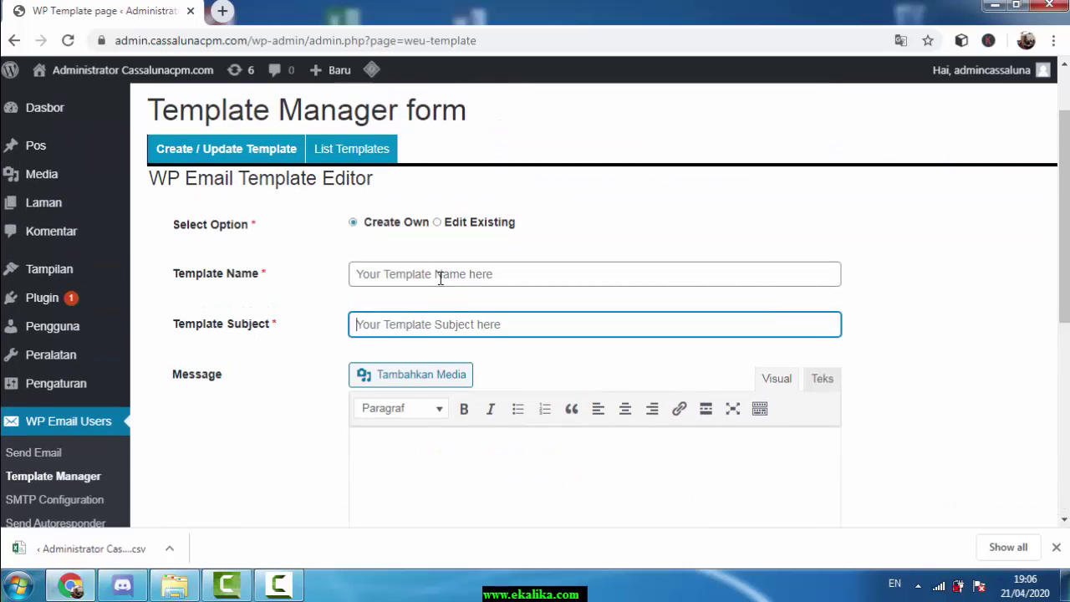
scroll(418, 314, down, 1)
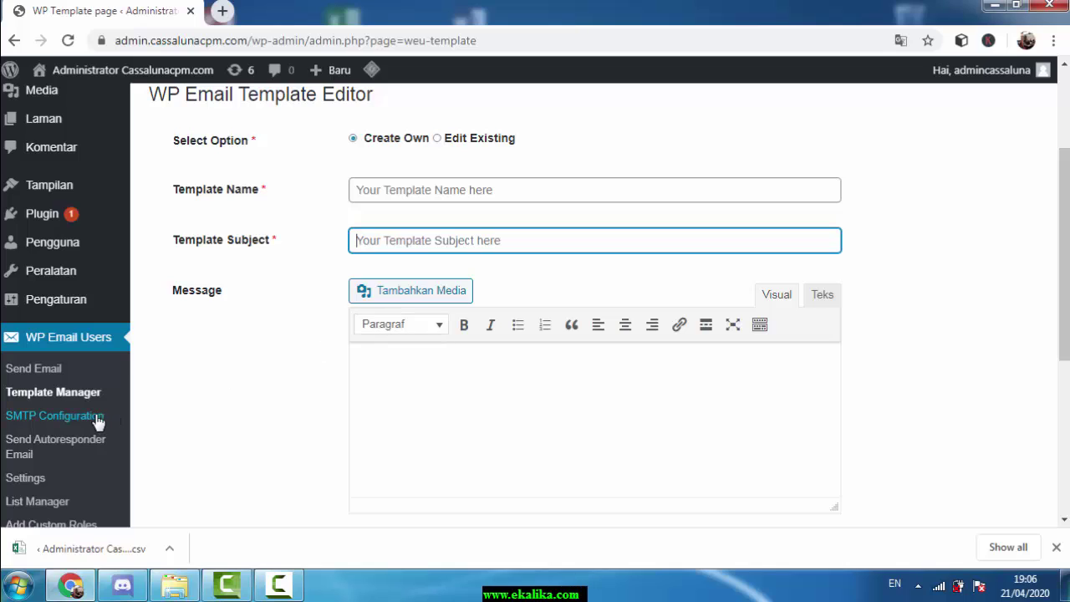
Bring up WP Email Users' Send Email form and verify the prefilled From Email address
click(53, 377)
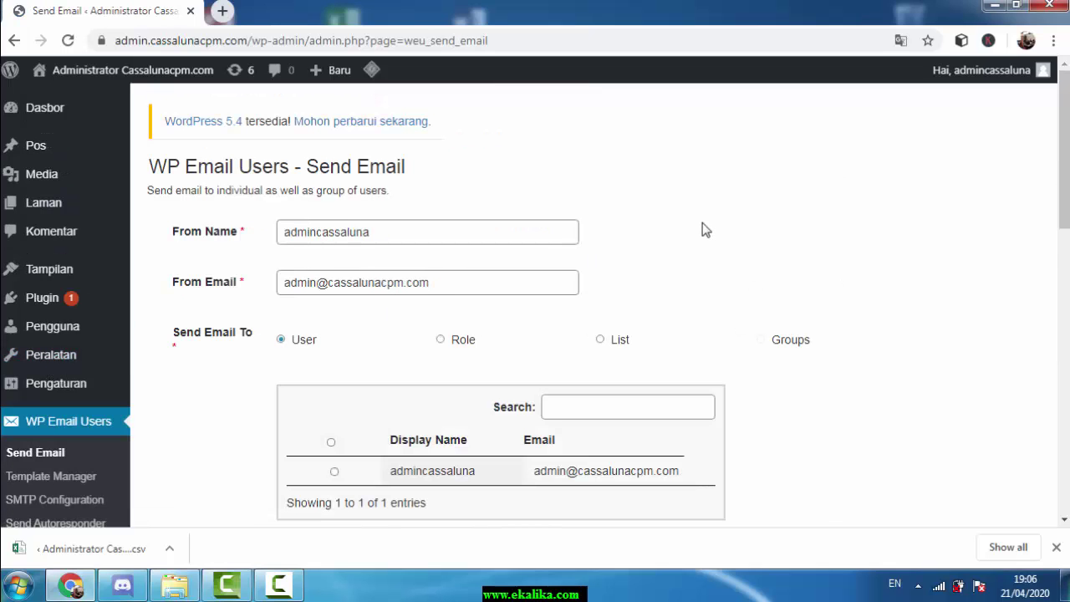
scroll(702, 226, down, 1)
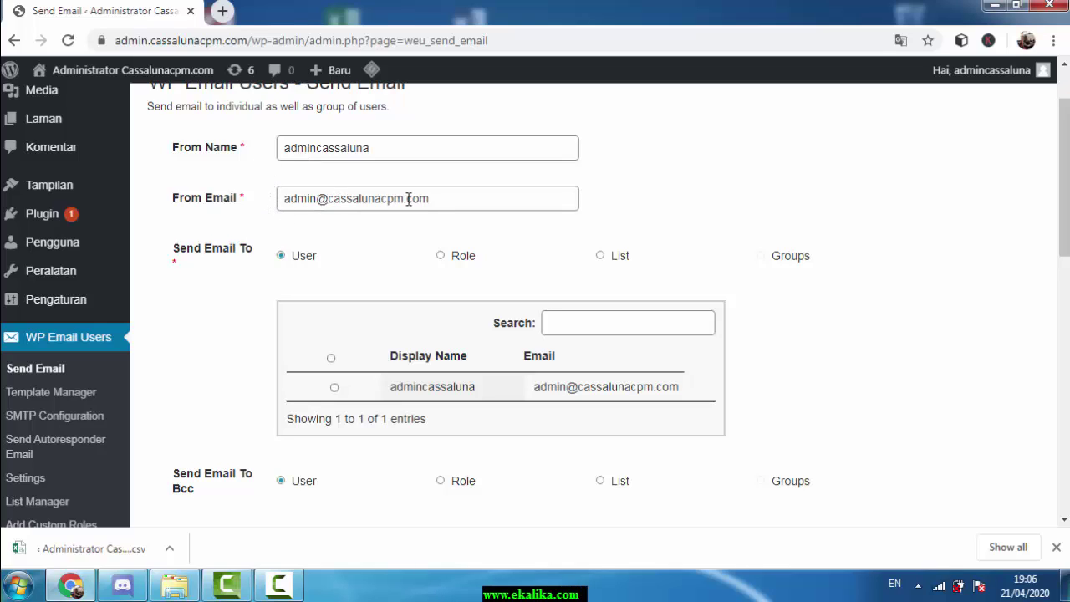
drag(444, 200, 257, 201)
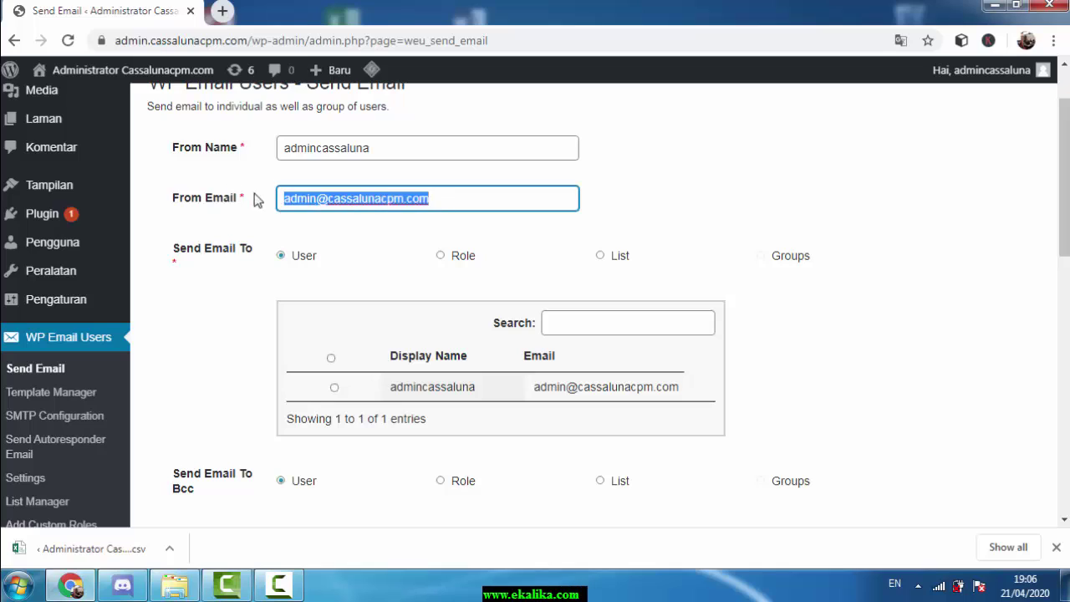
click(465, 207)
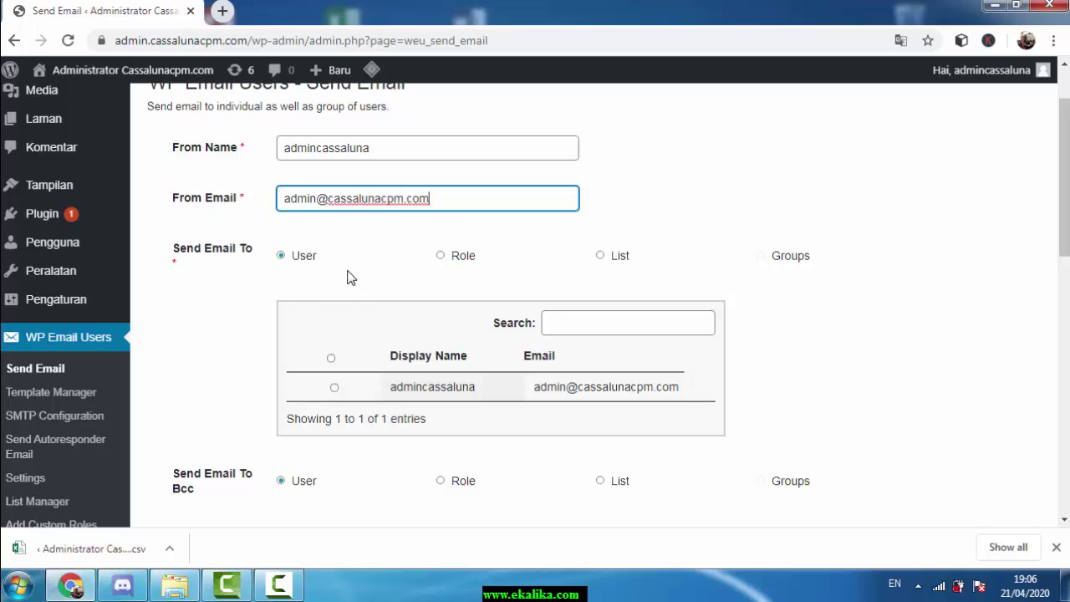
scroll(351, 276, down, 1)
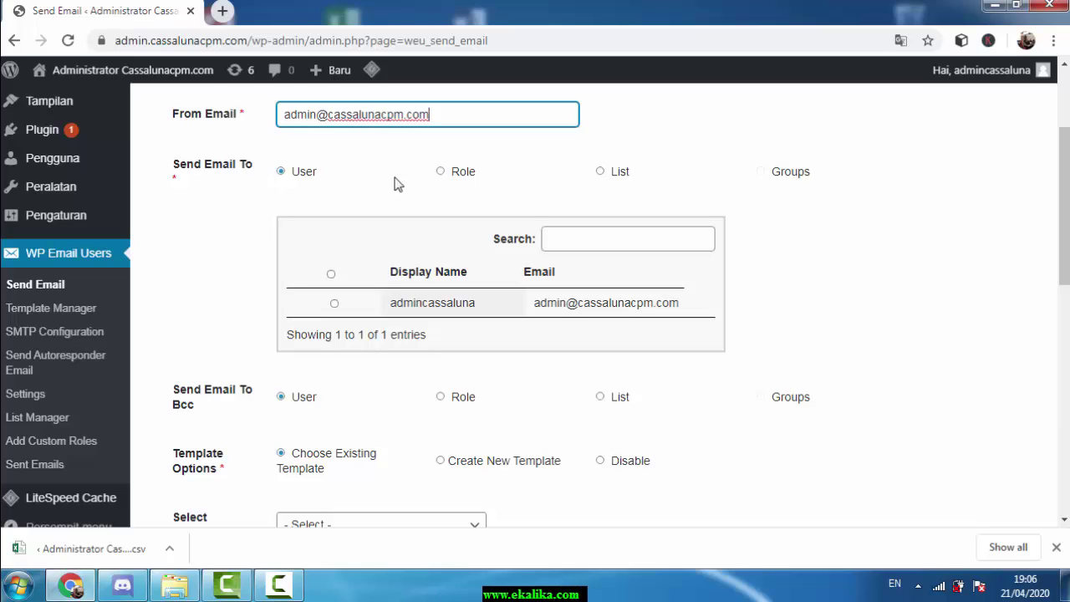
click(601, 172)
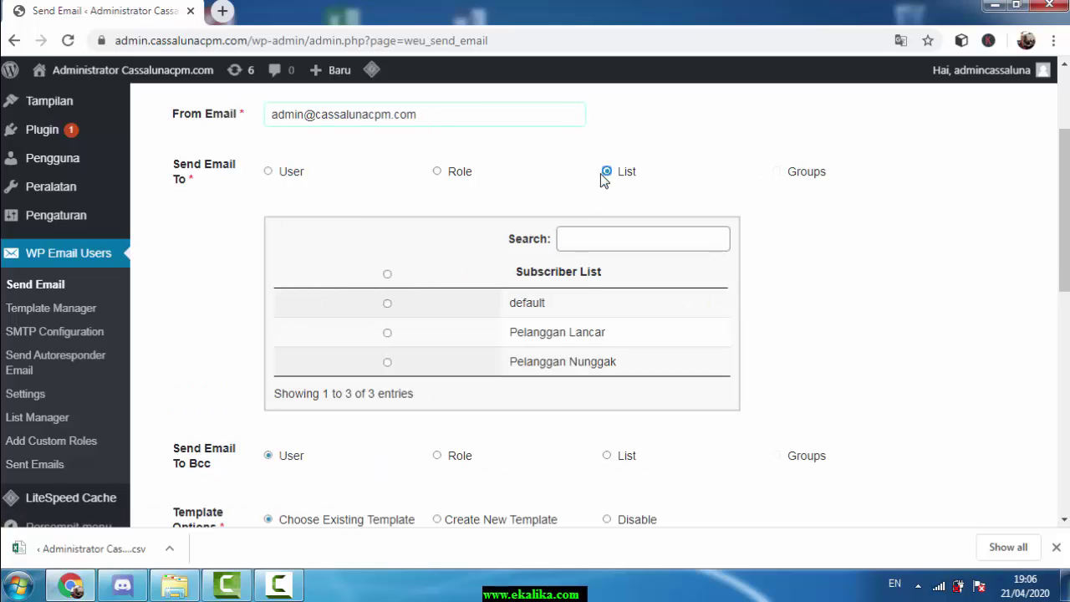
click(387, 333)
click(387, 362)
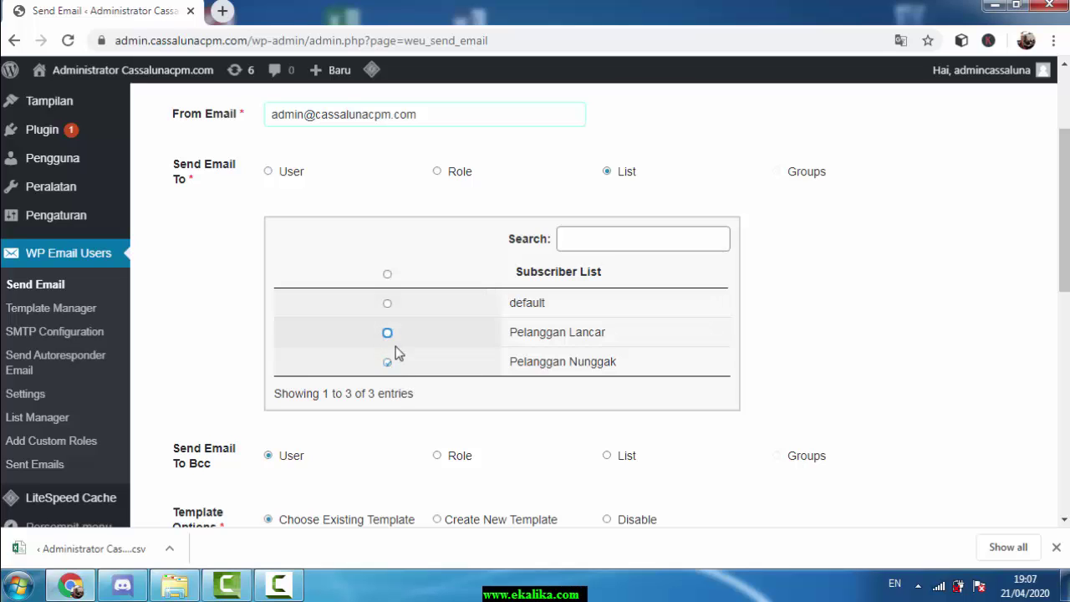
click(389, 363)
click(389, 335)
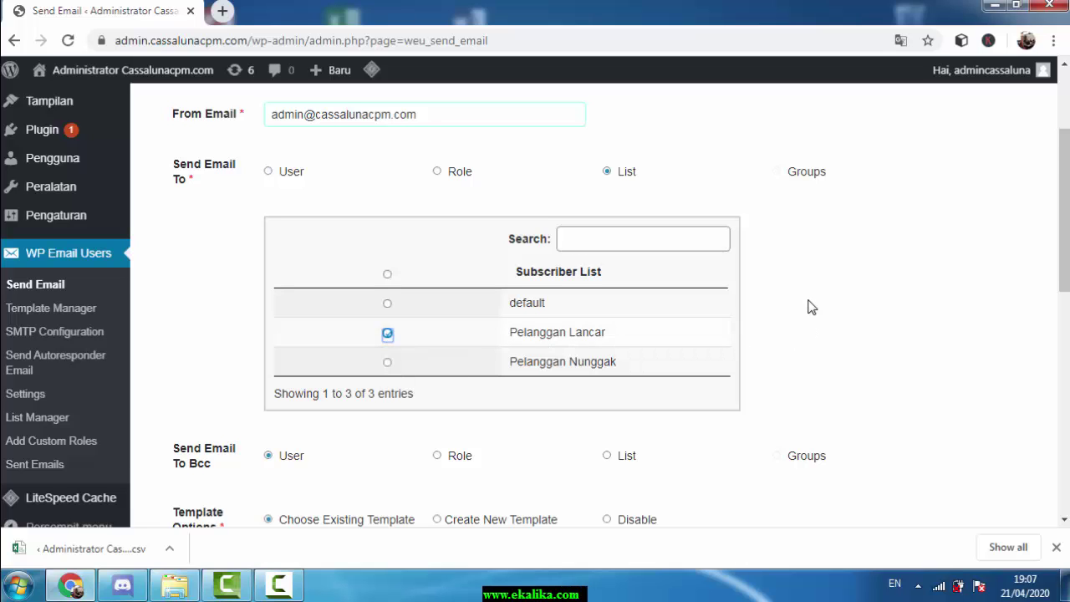
scroll(808, 307, down, 1)
scroll(798, 304, down, 1)
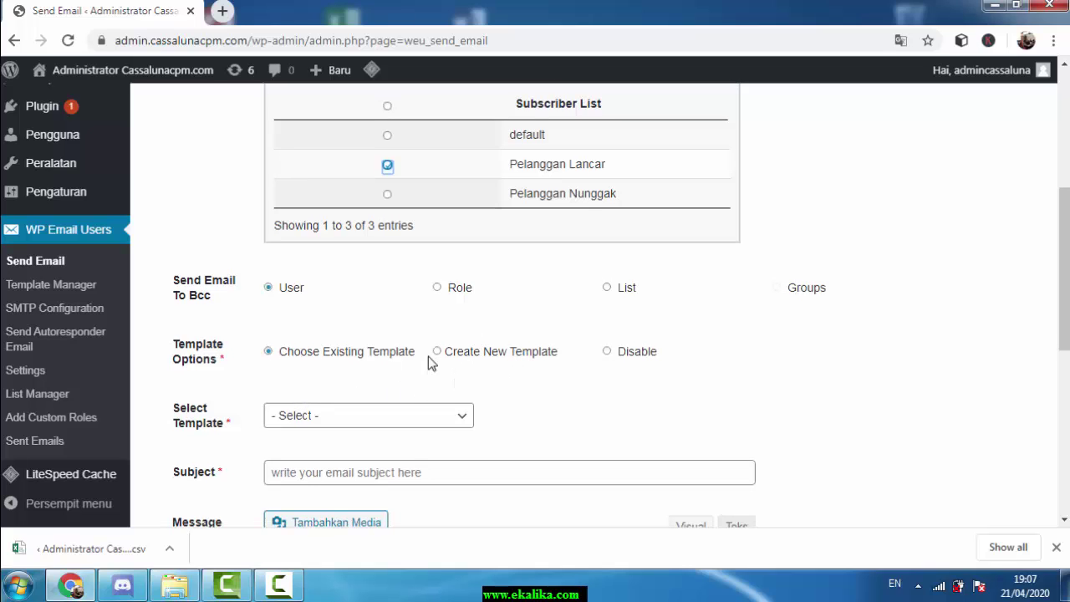
scroll(542, 246, up, 1)
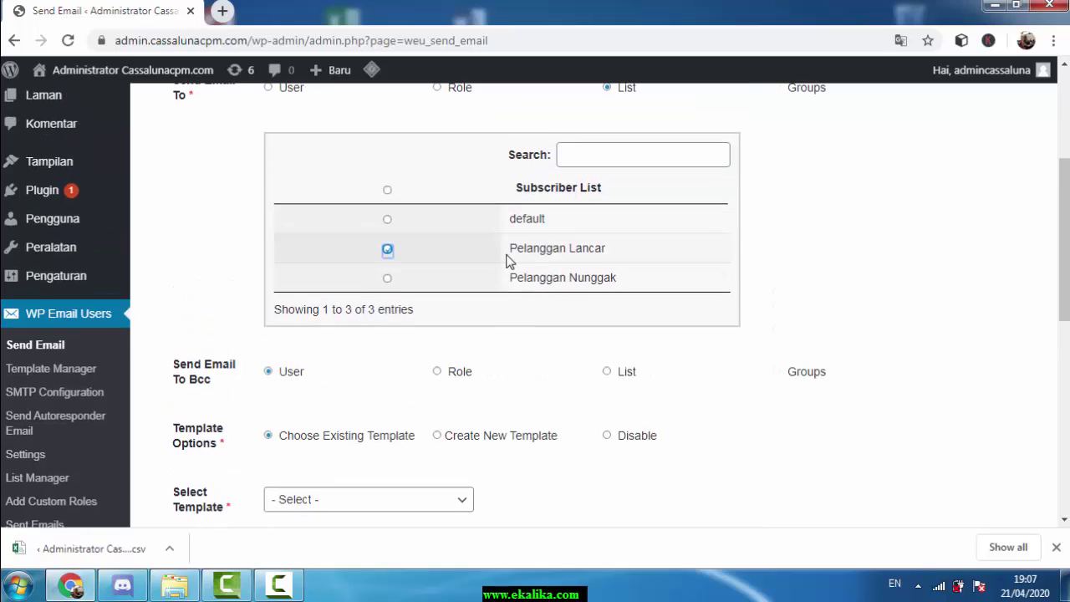
scroll(550, 266, up, 1)
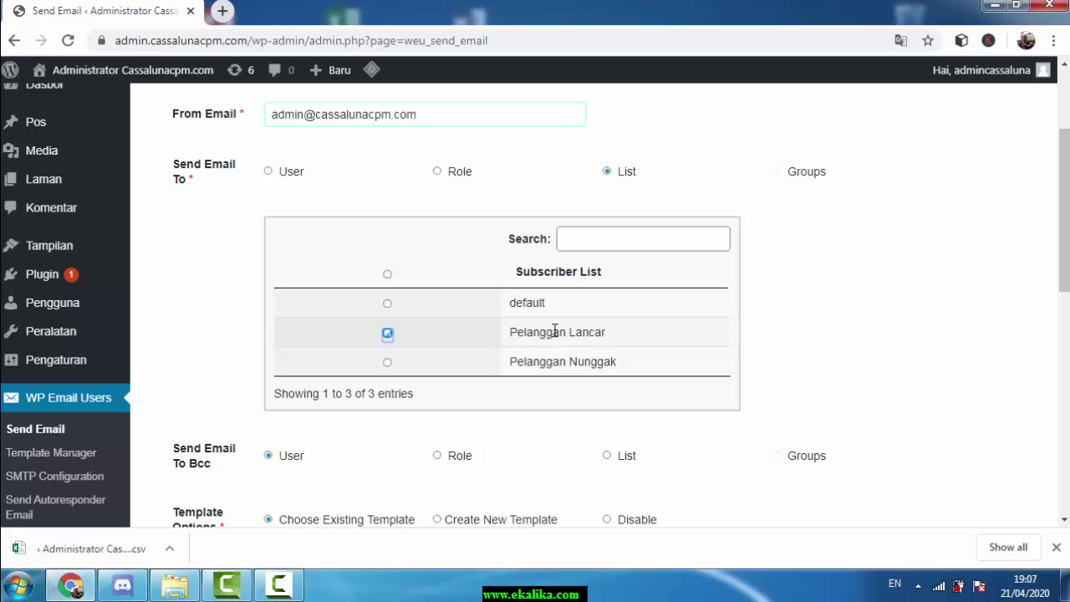
scroll(585, 334, down, 1)
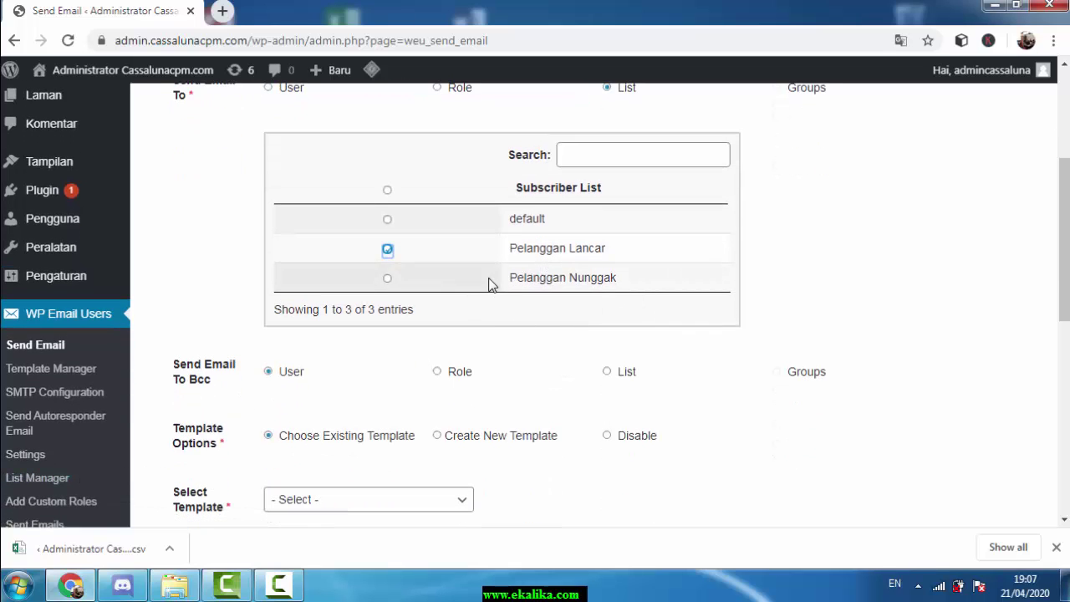
scroll(545, 316, down, 1)
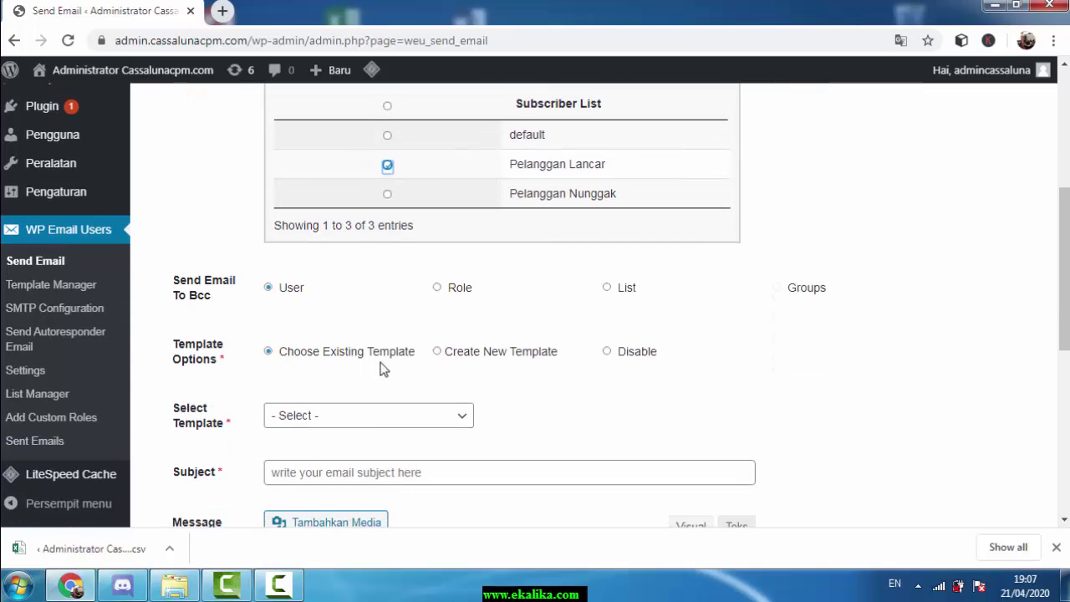
Select template 'tempale email tagiha' and review its loaded subject and reminder message
click(456, 418)
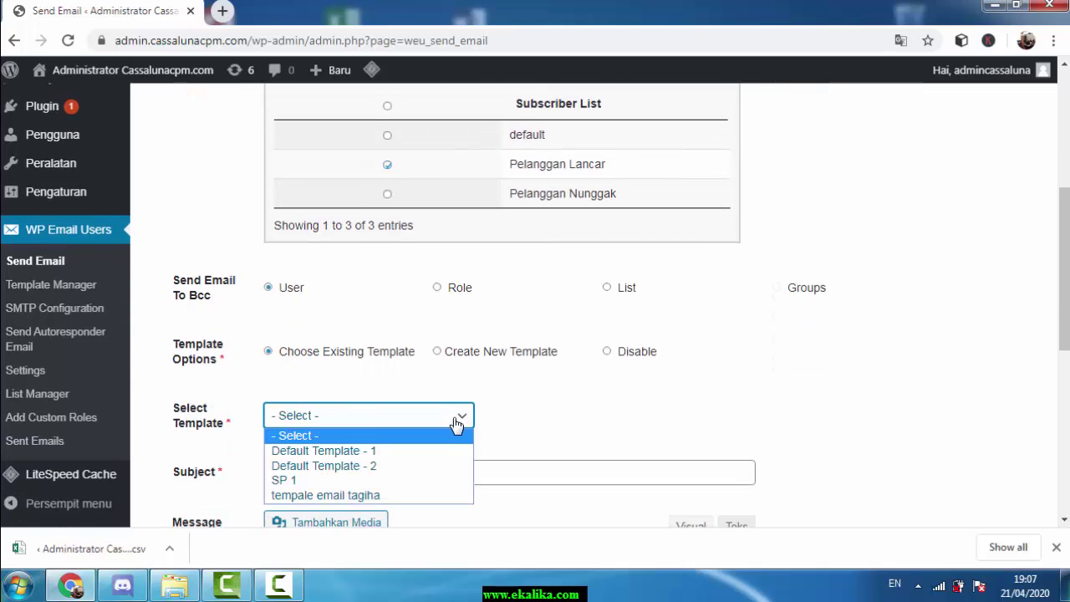
click(362, 499)
scroll(571, 395, down, 1)
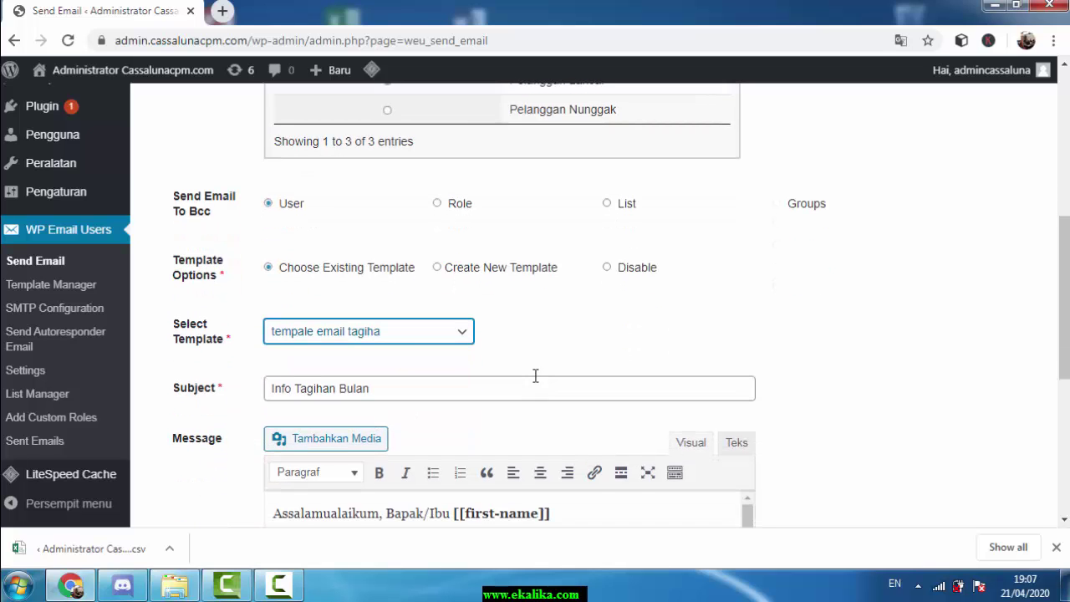
scroll(374, 440, down, 2)
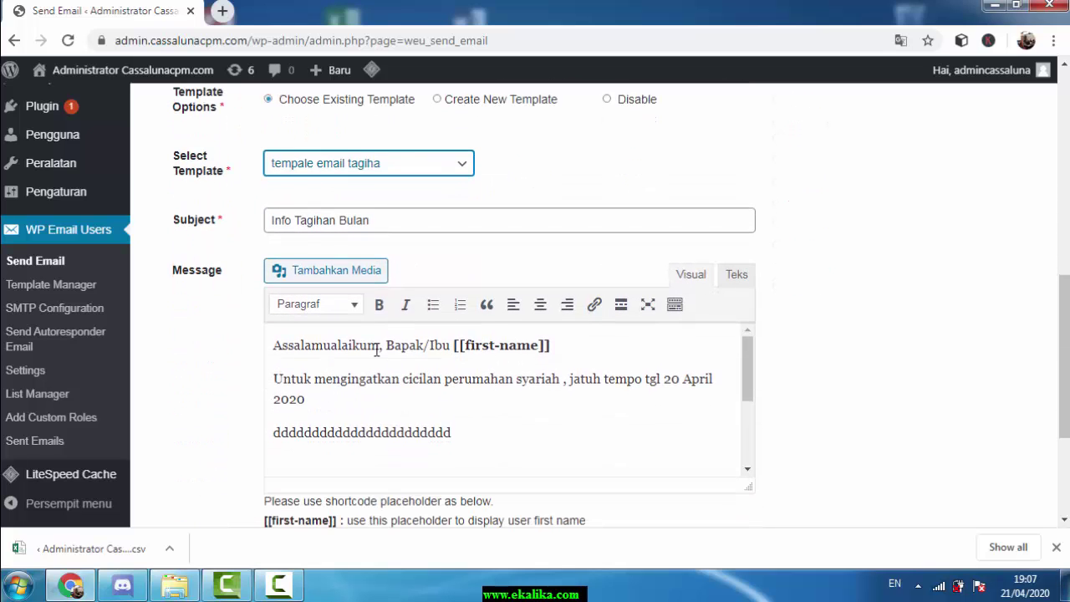
scroll(376, 349, down, 5)
scroll(436, 383, up, 5)
scroll(680, 508, down, 2)
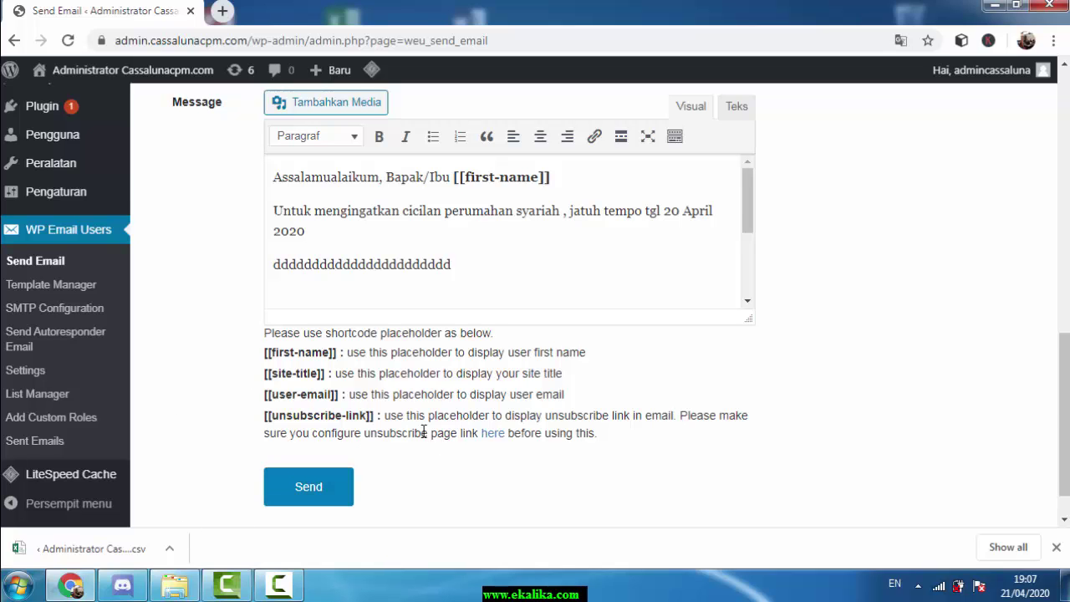
scroll(398, 468, up, 4)
scroll(527, 327, up, 2)
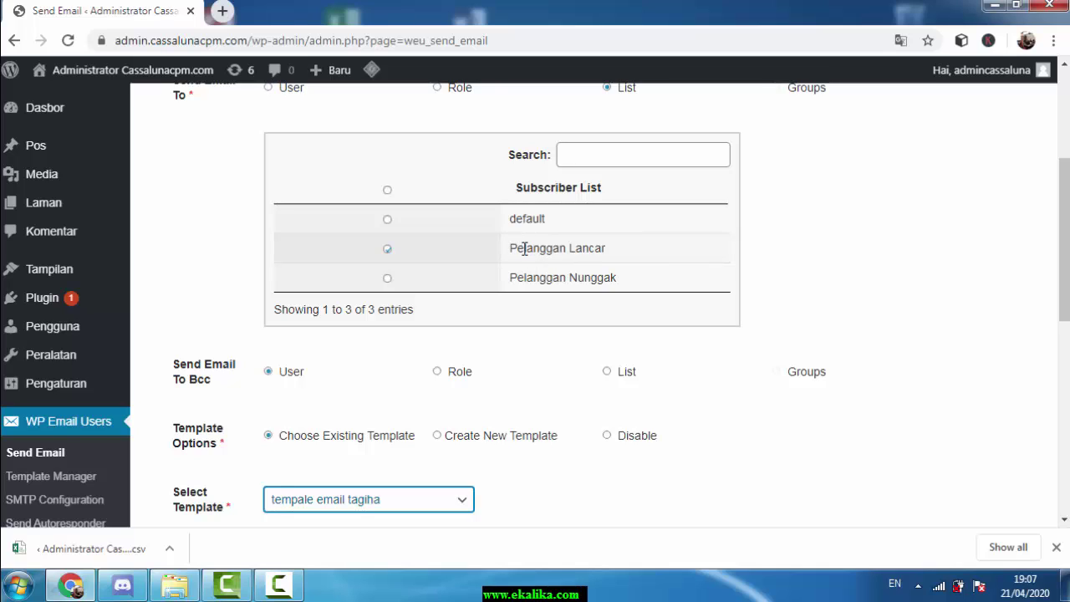
Check that the recipient list is Pelanggan Lancar
drag(510, 253, 618, 252)
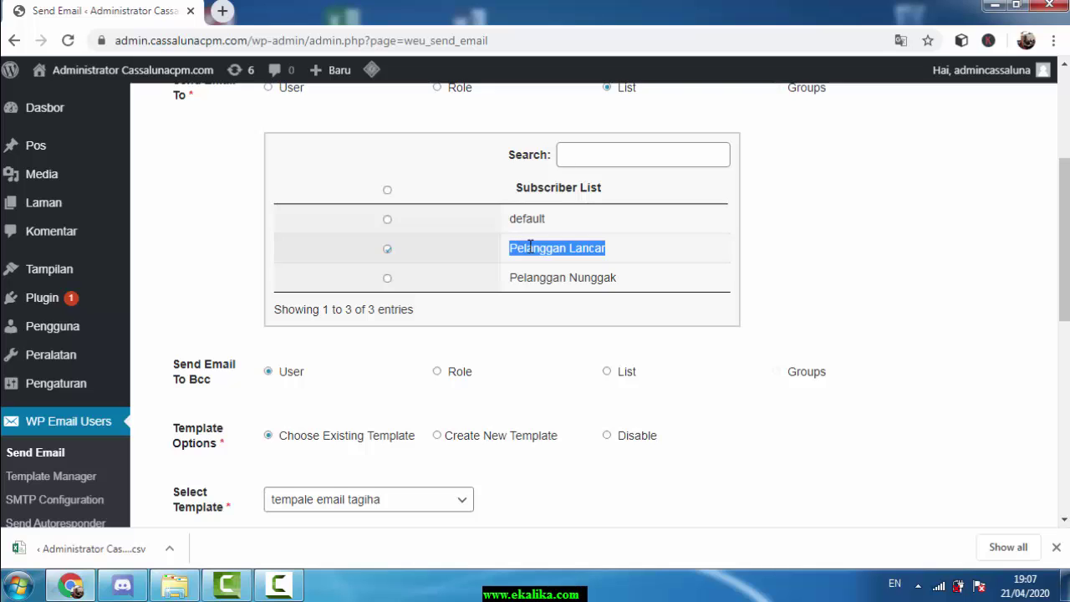
click(512, 248)
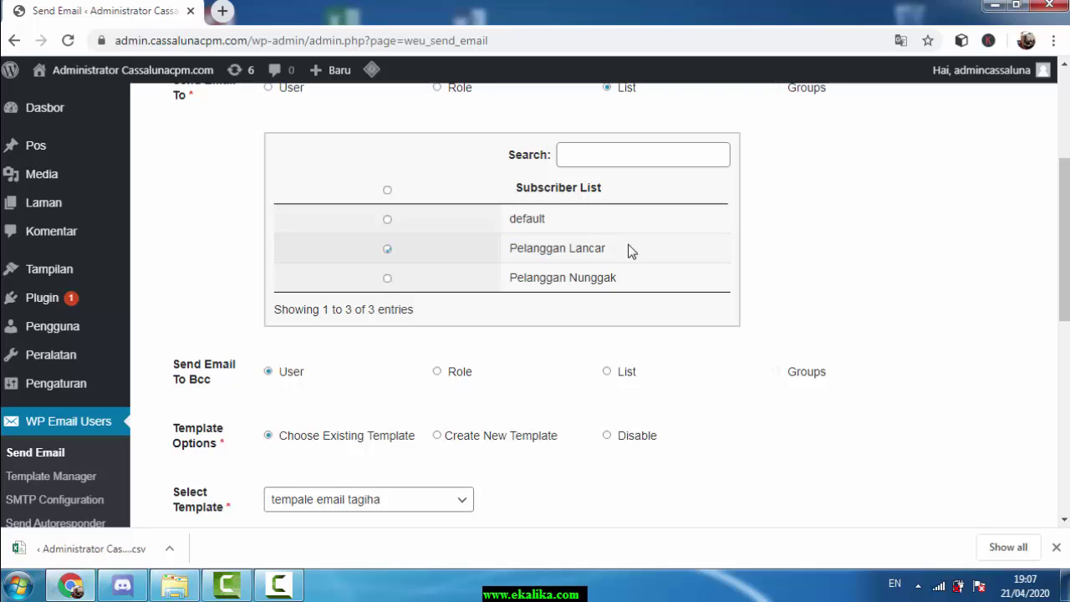
scroll(732, 395, down, 3)
scroll(699, 400, down, 2)
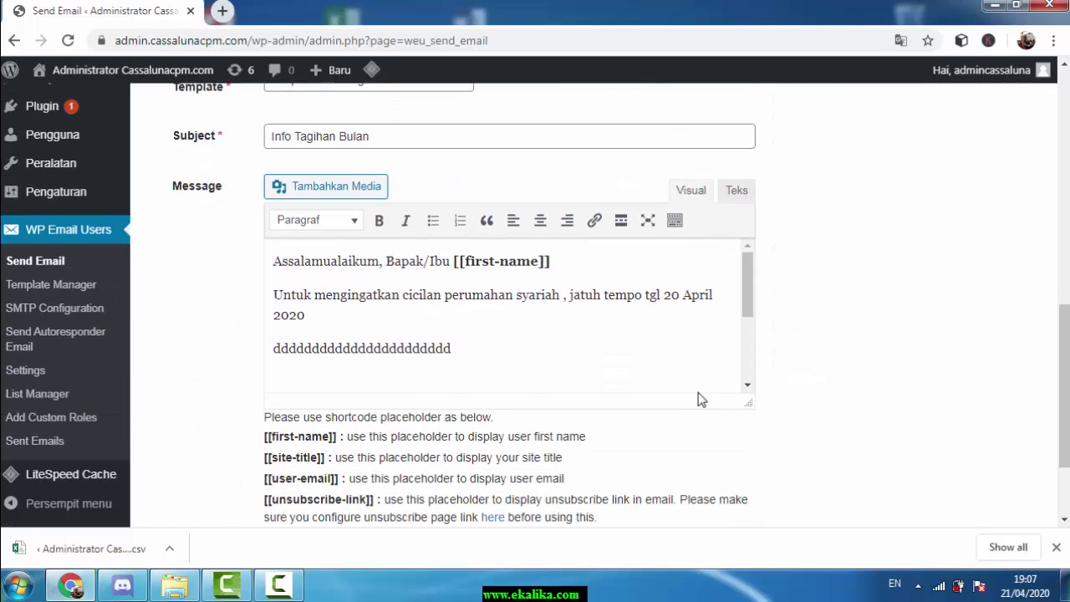
scroll(690, 375, up, 7)
scroll(678, 376, up, 1)
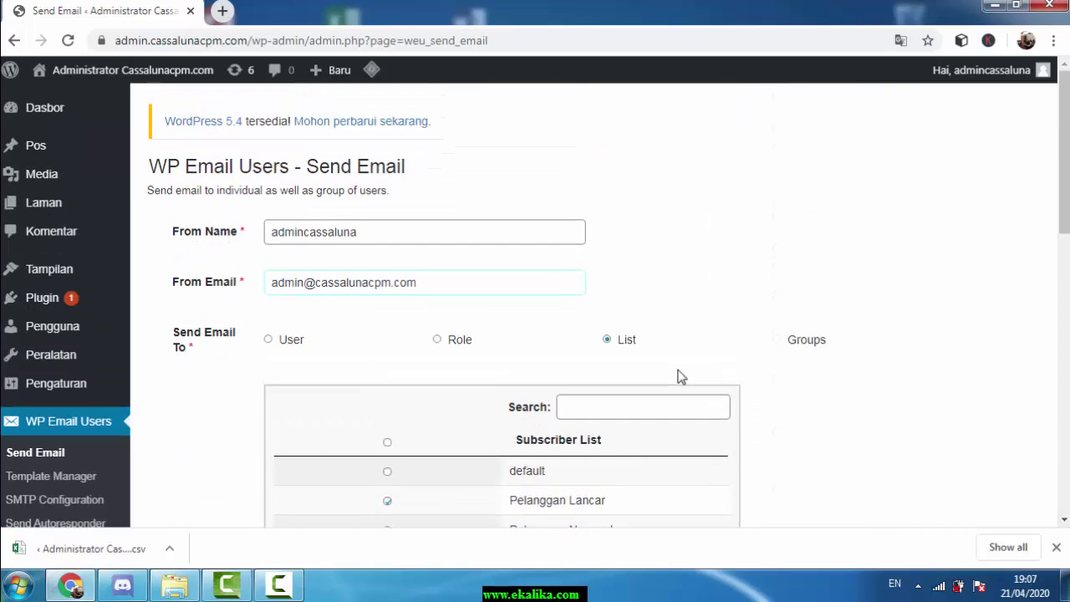
scroll(678, 376, down, 5)
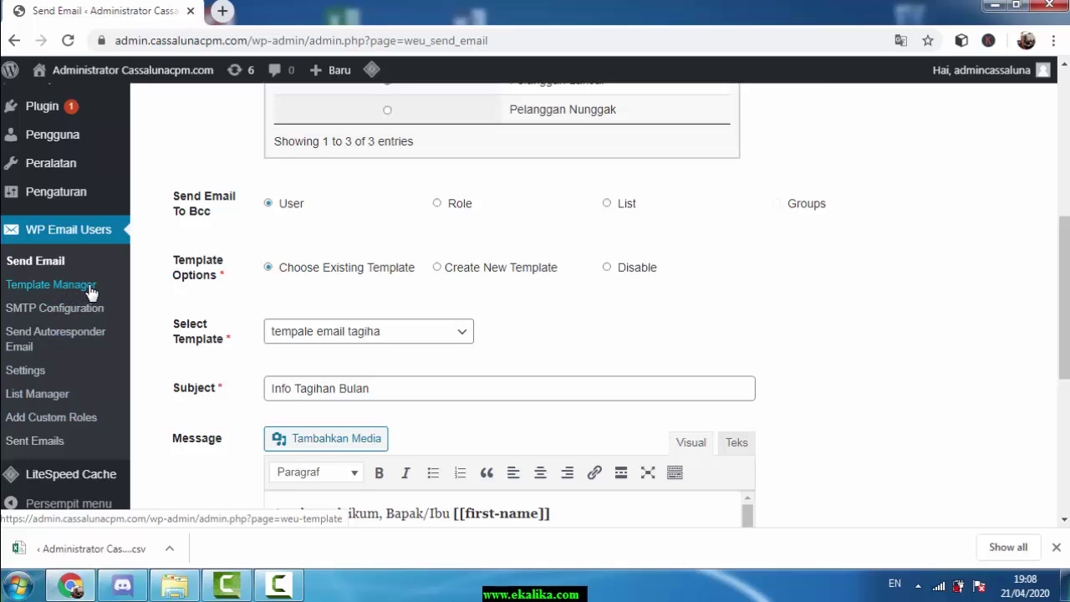
scroll(108, 343, up, 1)
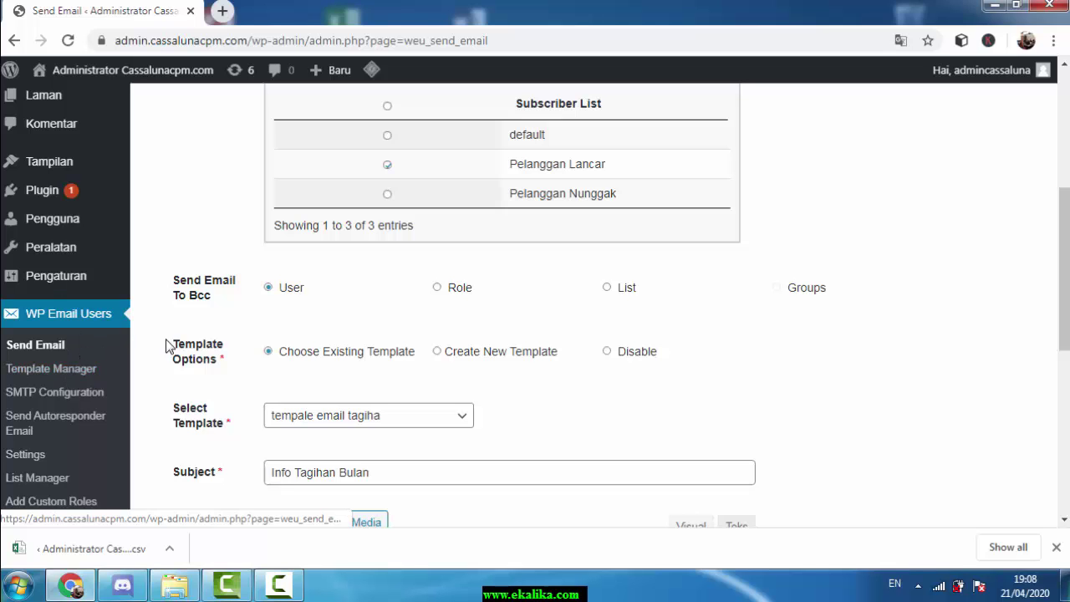
scroll(322, 334, up, 4)
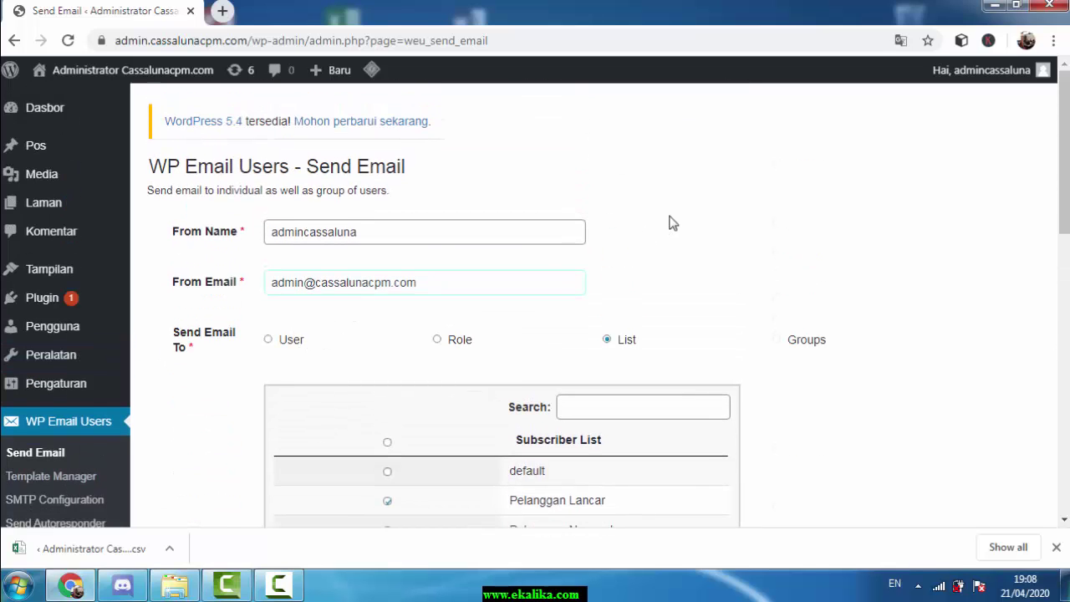
scroll(668, 220, down, 1)
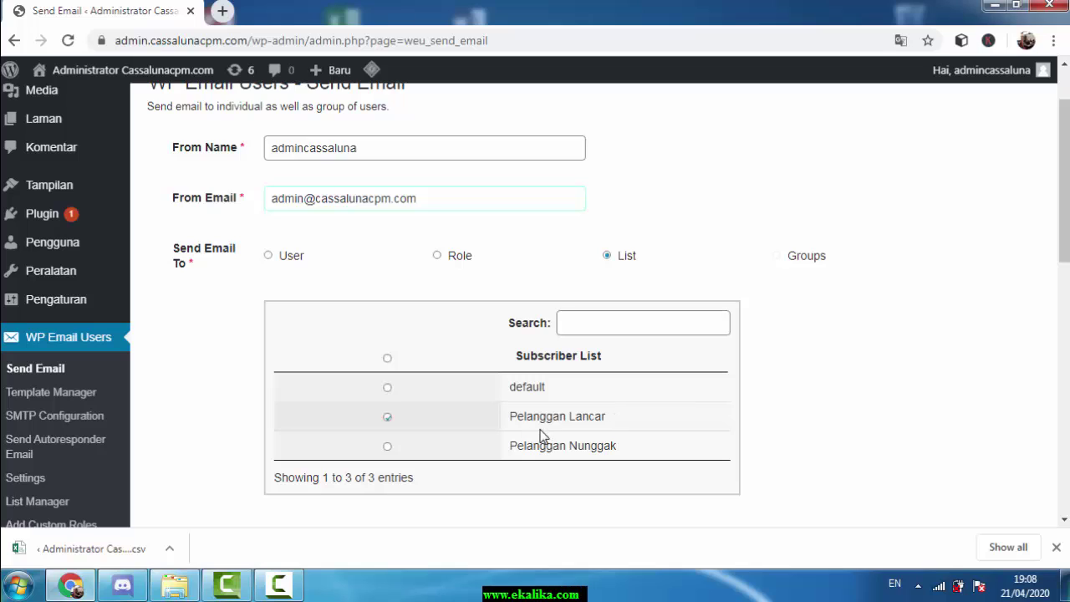
scroll(796, 382, down, 1)
scroll(796, 382, down, 1)
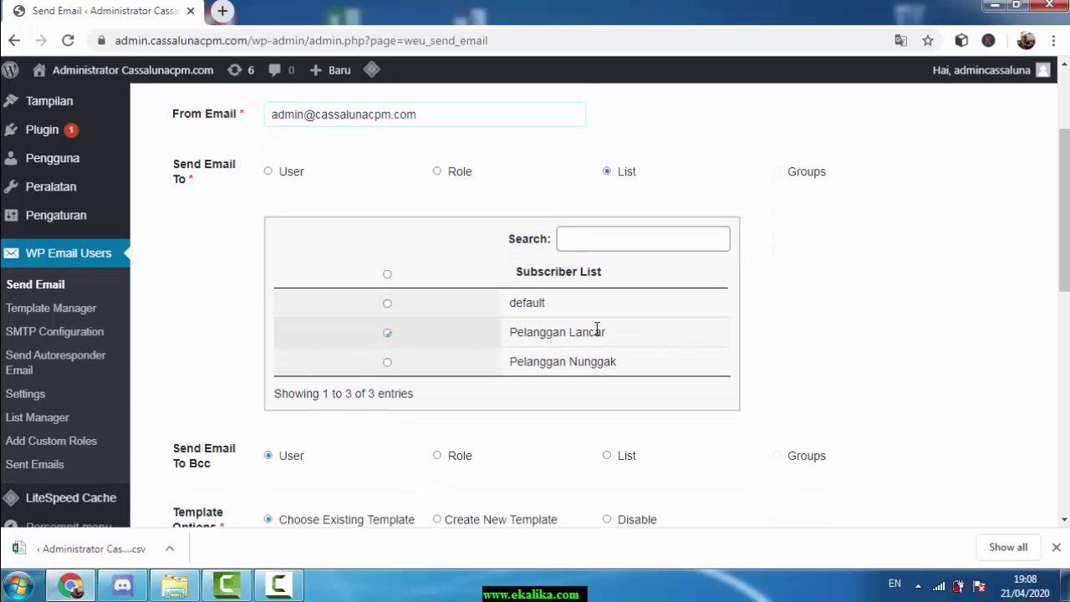
scroll(779, 279, down, 4)
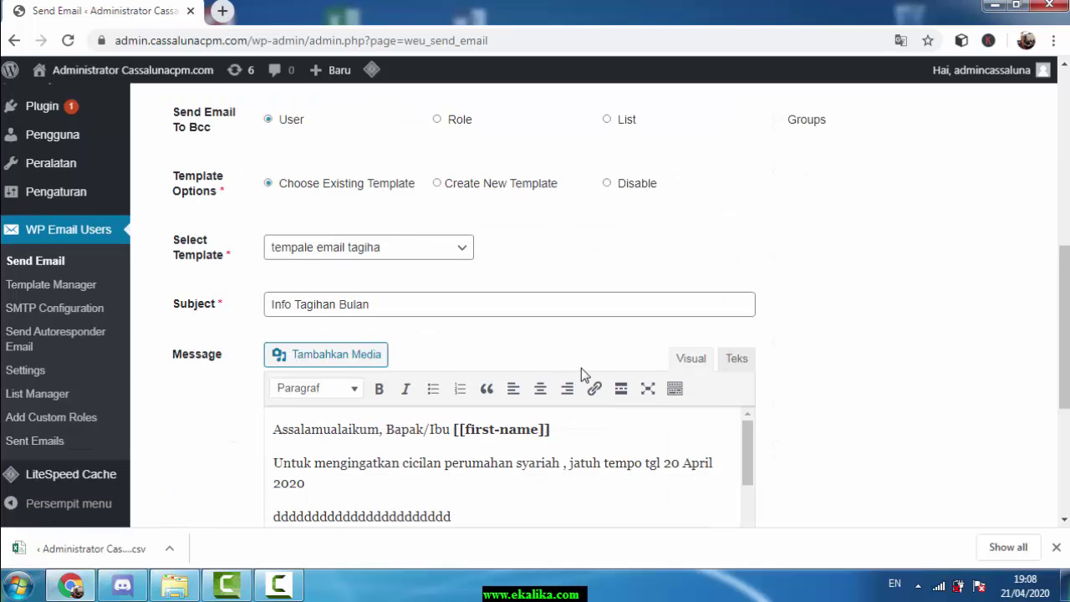
scroll(761, 353, down, 3)
scroll(728, 363, down, 1)
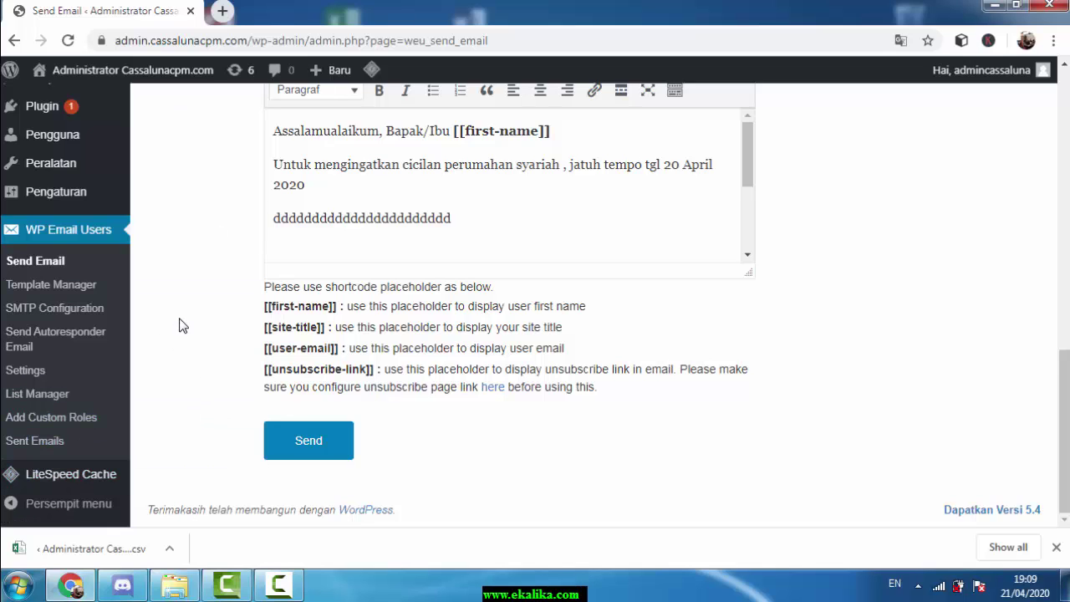
scroll(160, 318, up, 1)
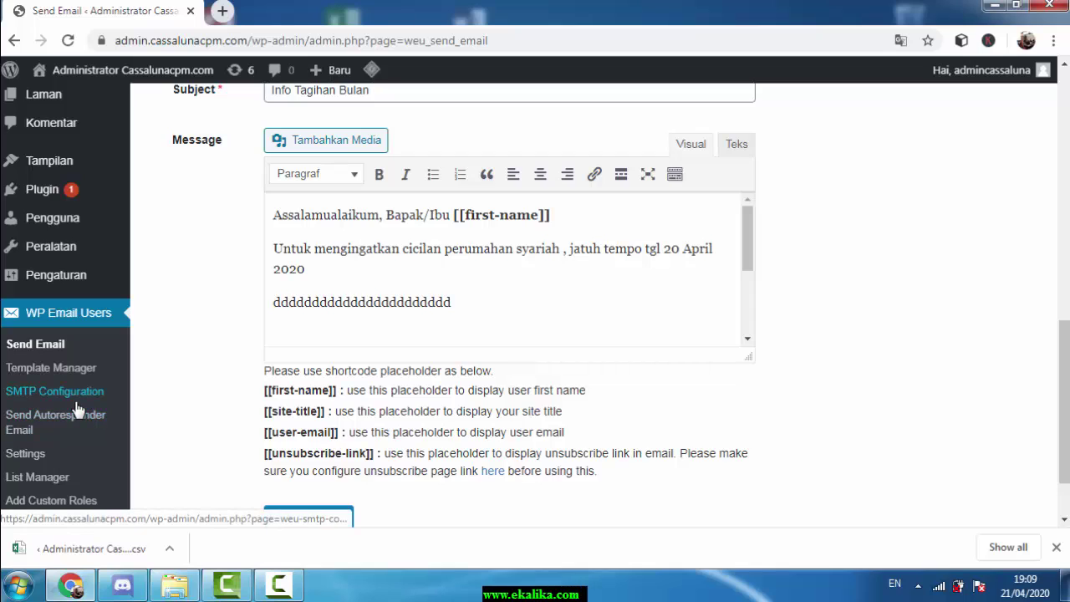
scroll(75, 409, down, 1)
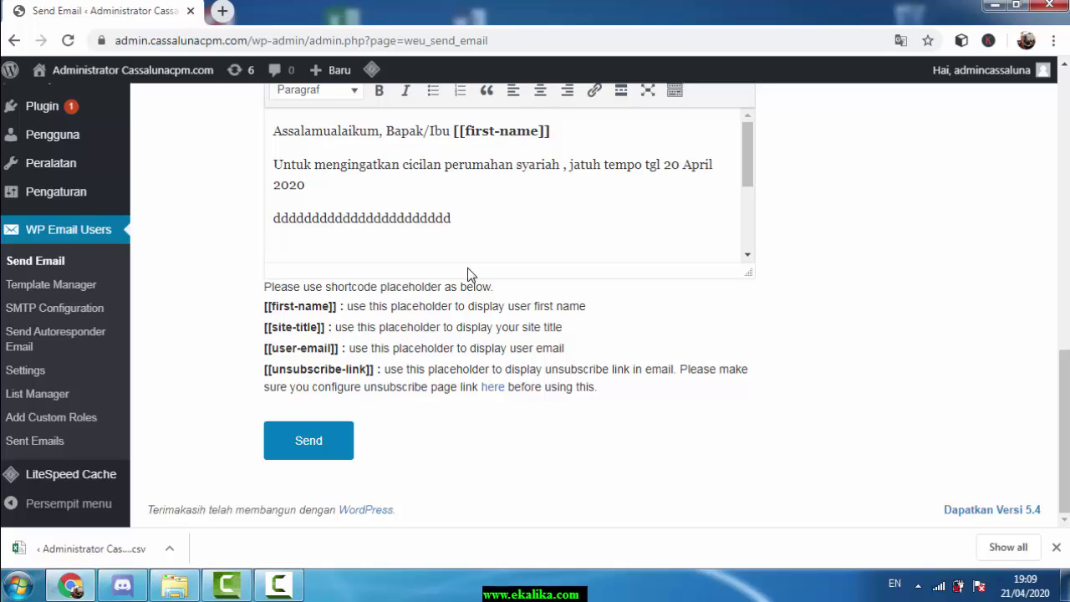
scroll(677, 368, up, 1)
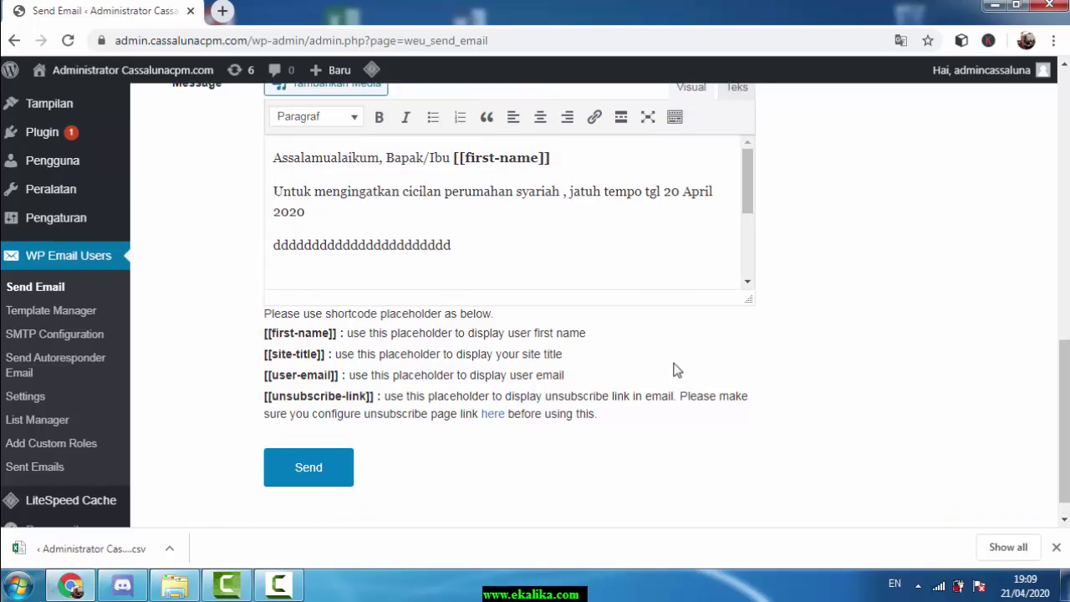
scroll(677, 370, up, 10)
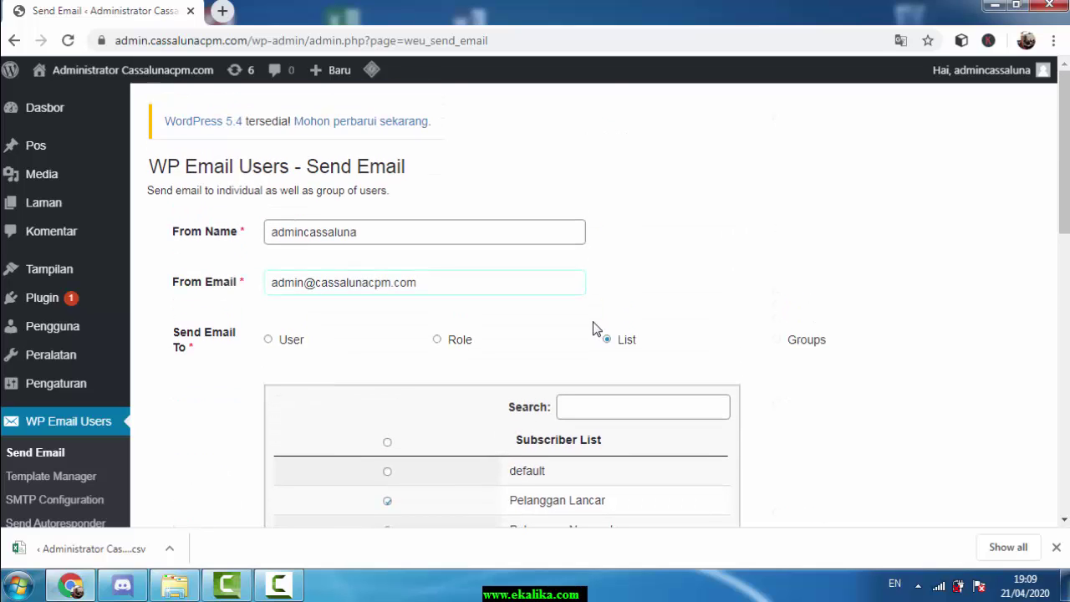
click(278, 585)
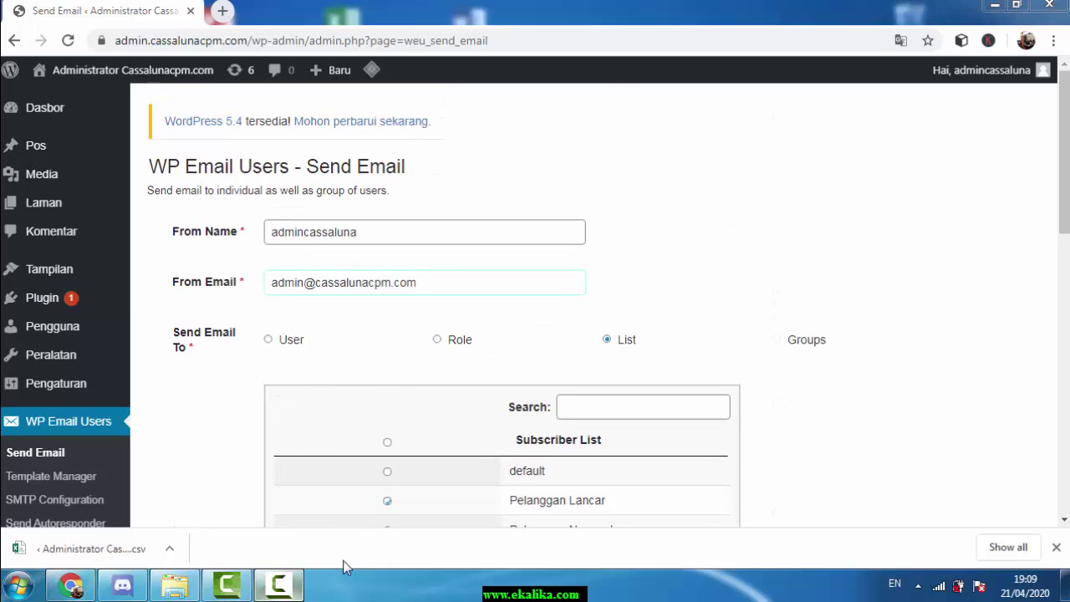